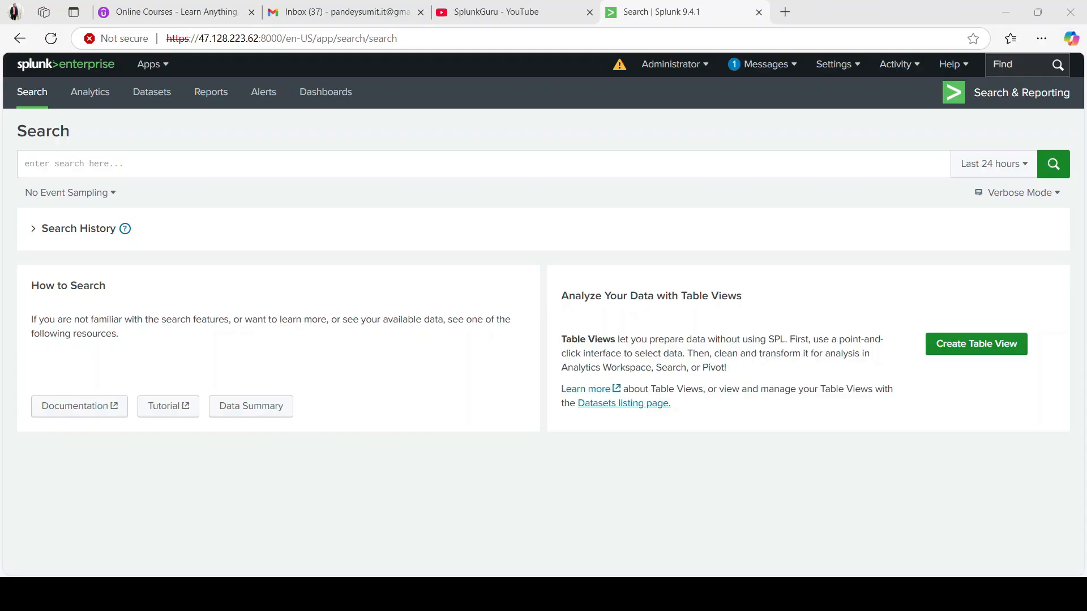
Search for index=main and set the time range to All time.
{"action": "left_click", "coordinate": [257, 164]}
{"action": "type", "text": "i"}
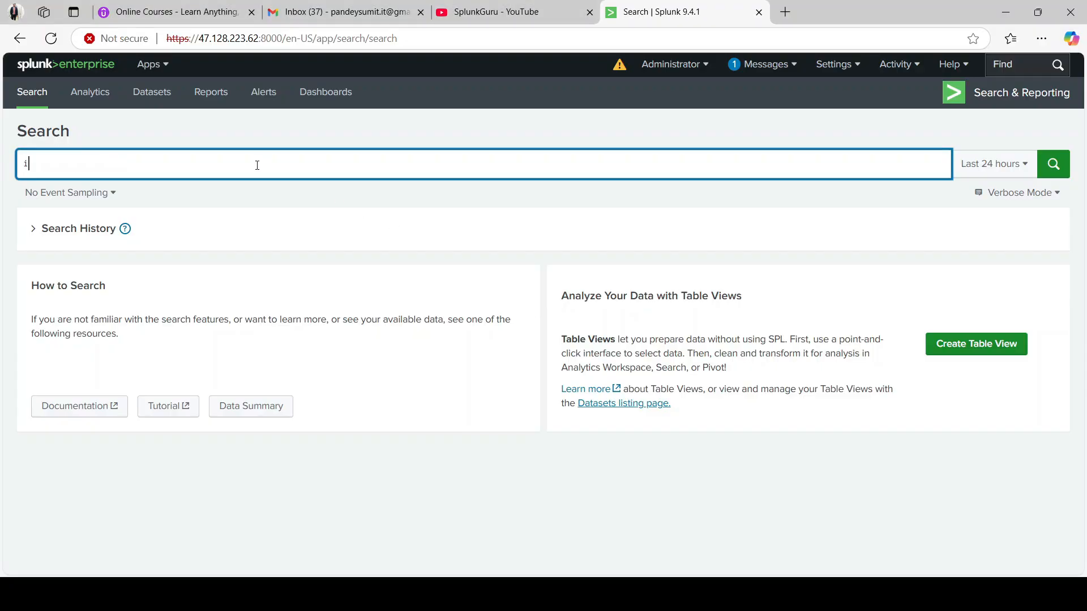
{"action": "type", "text": "ndex=main"}
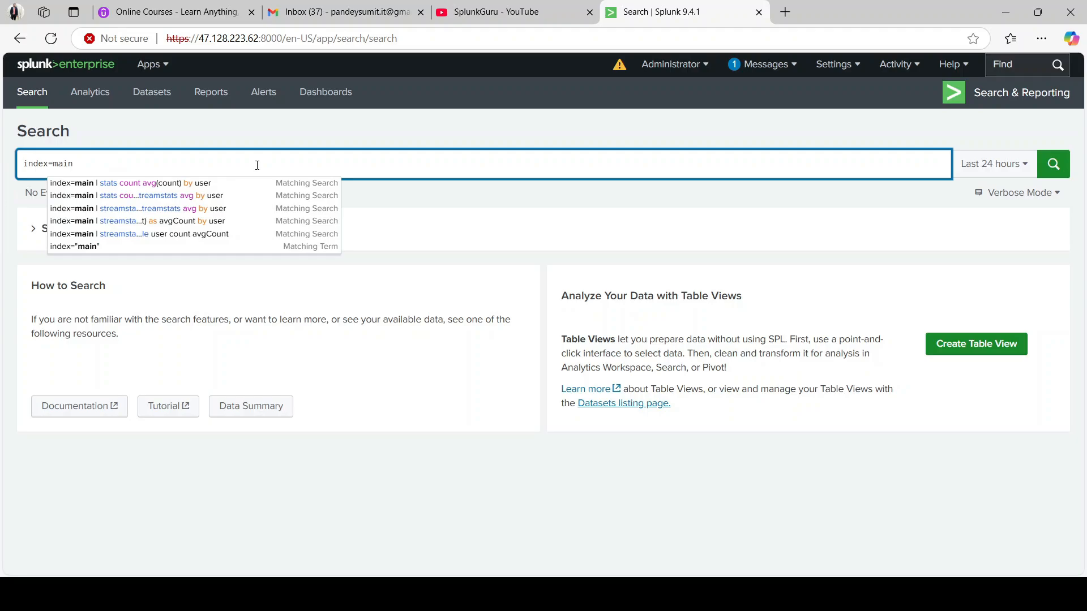
{"action": "key", "text": "Return"}
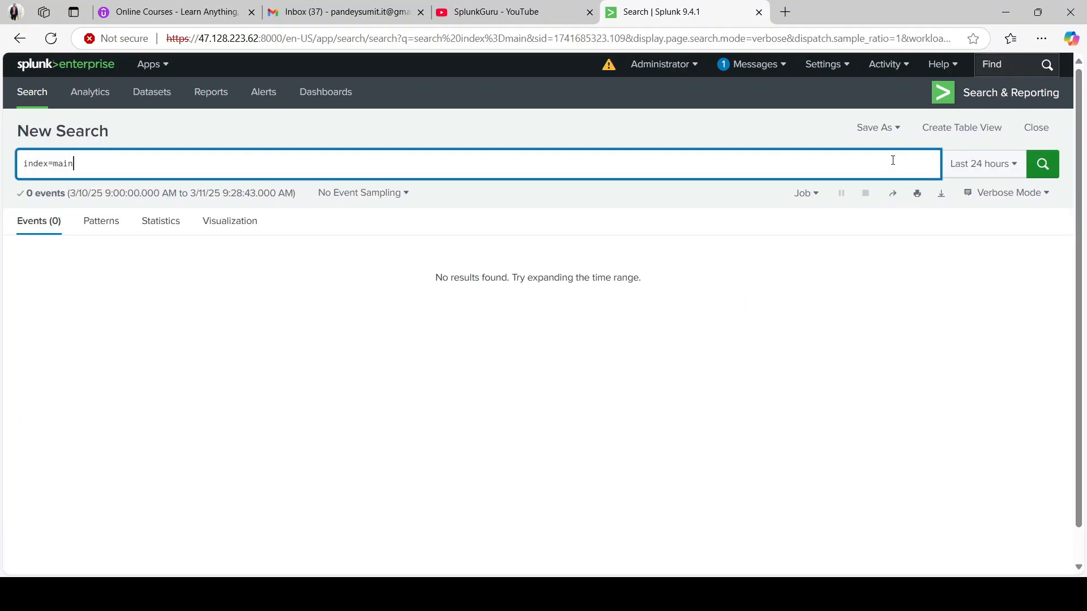
{"action": "left_click", "coordinate": [984, 164]}
{"action": "left_click", "coordinate": [873, 237]}
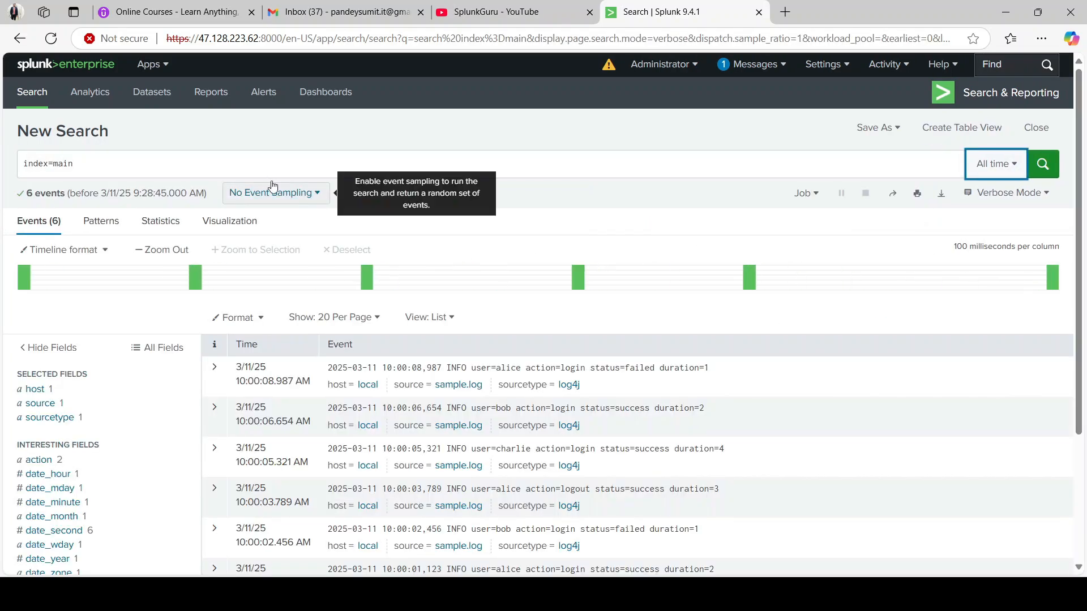
Add a stats count command to the index=main search and run it.
{"action": "left_click", "coordinate": [215, 167]}
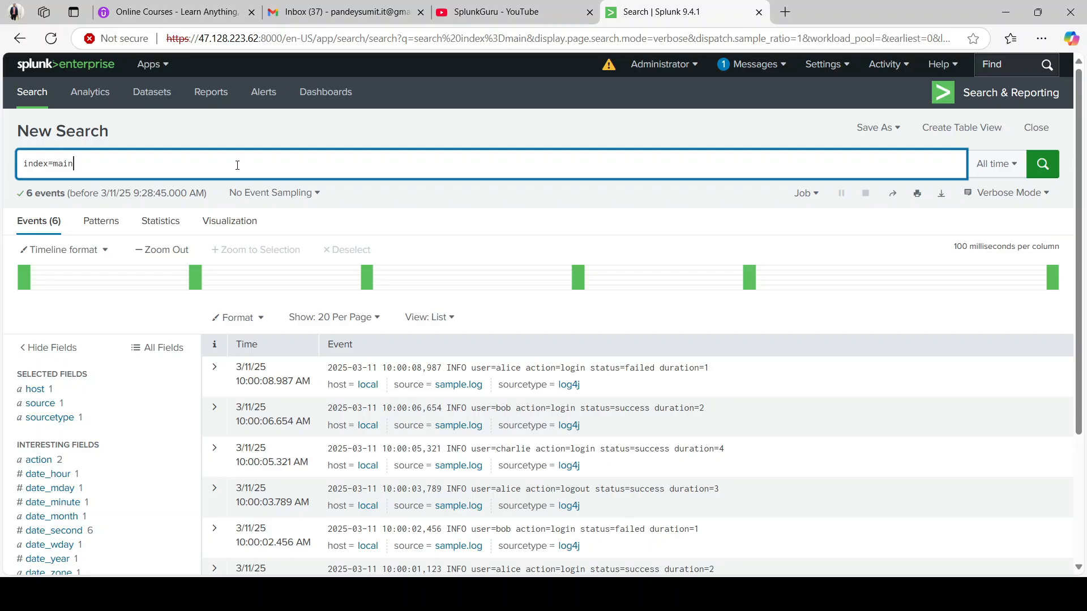
{"action": "type", "text": "| stats"}
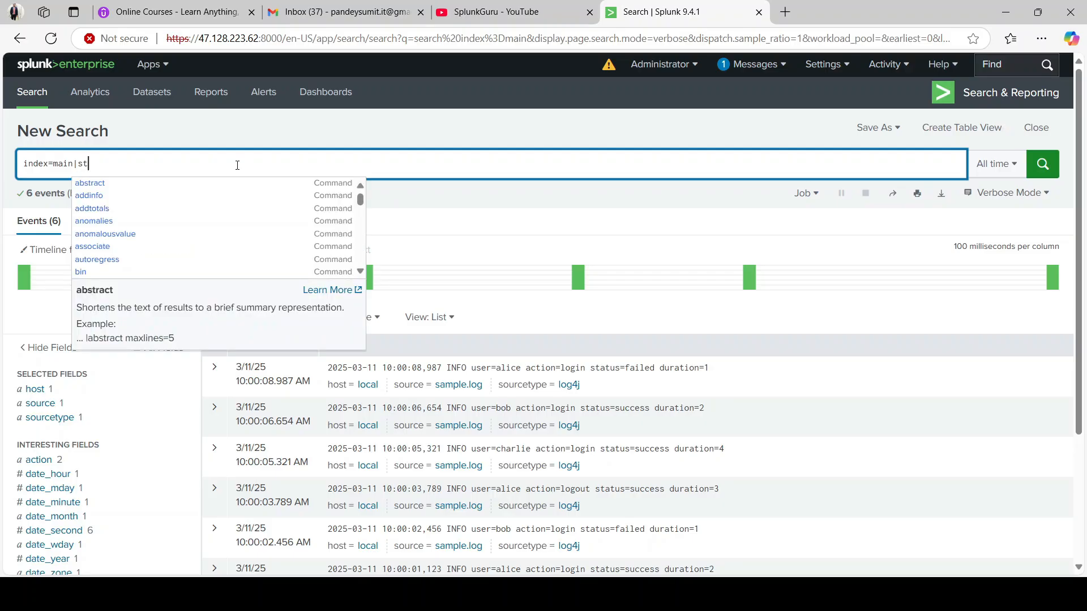
{"action": "type", "text": " count"}
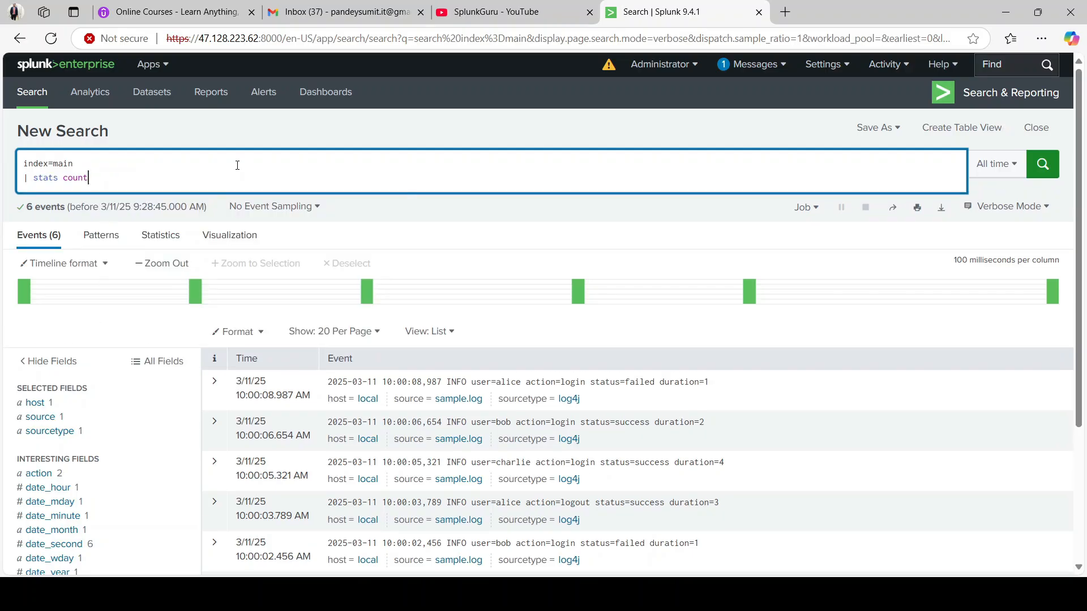
{"action": "key", "text": "Return"}
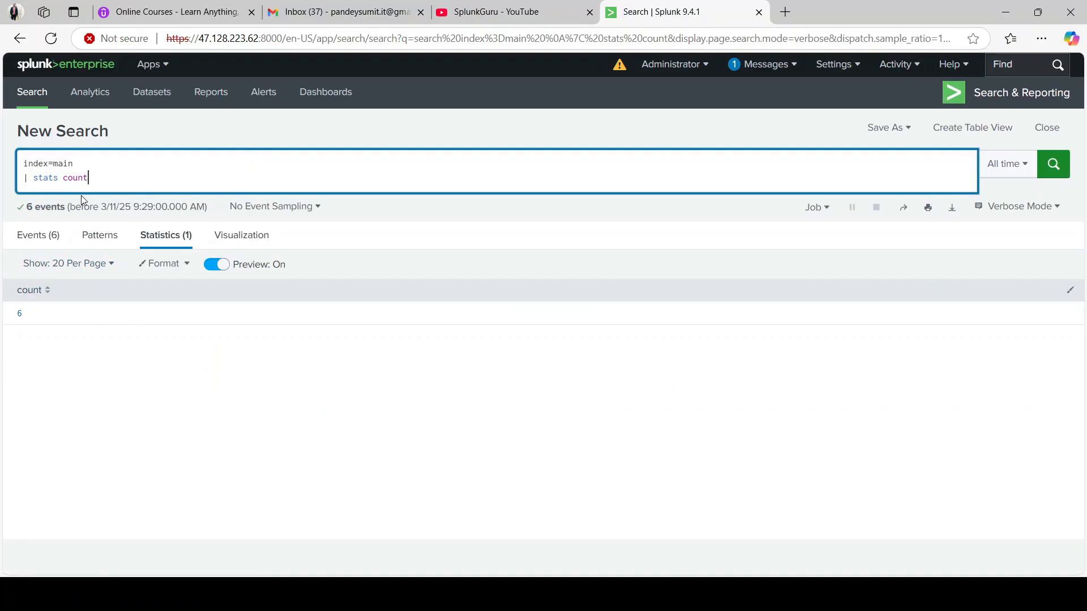
{"action": "double_click", "coordinate": [79, 167]}
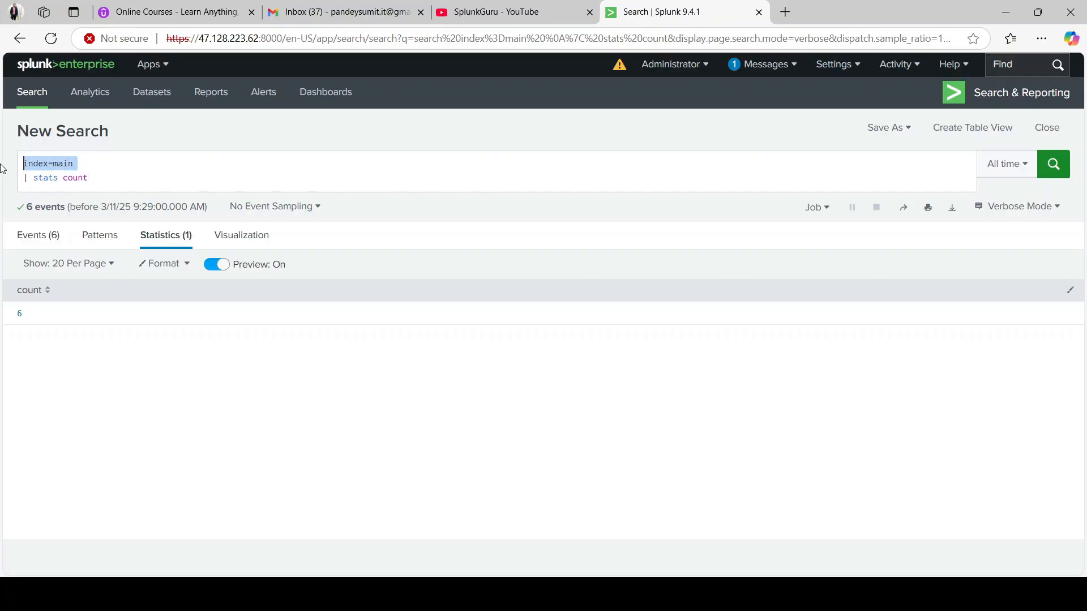
{"action": "left_click", "coordinate": [98, 164]}
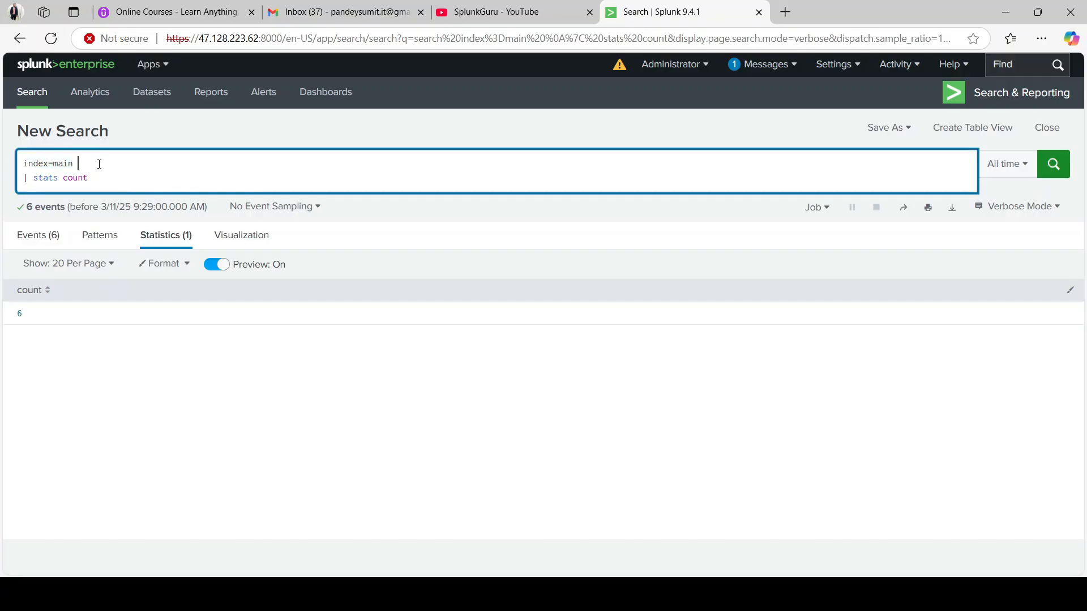
{"action": "double_click", "coordinate": [81, 166]}
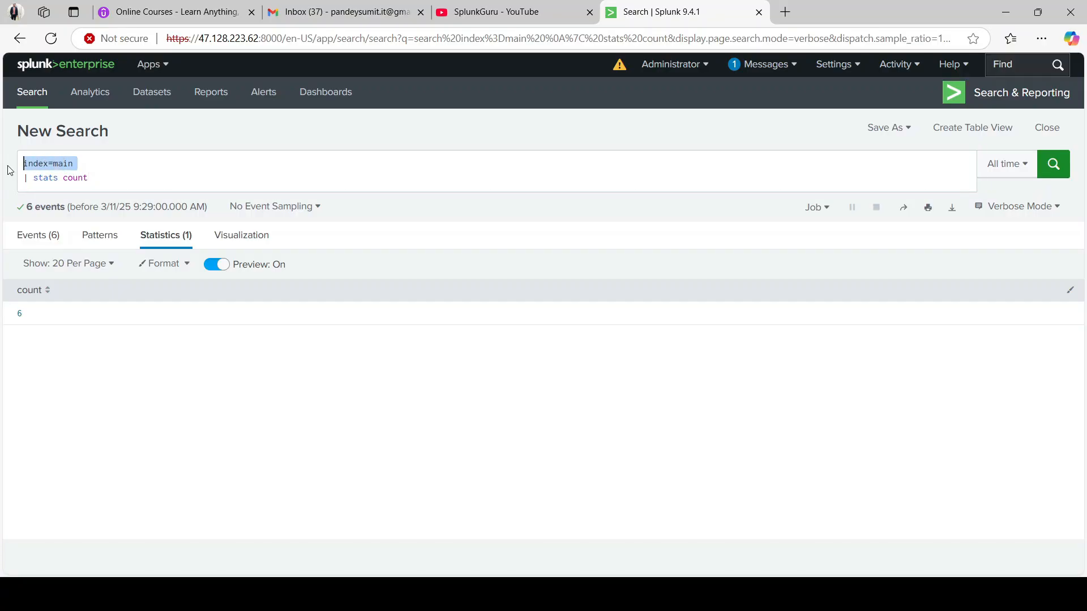
{"action": "left_click", "coordinate": [88, 176]}
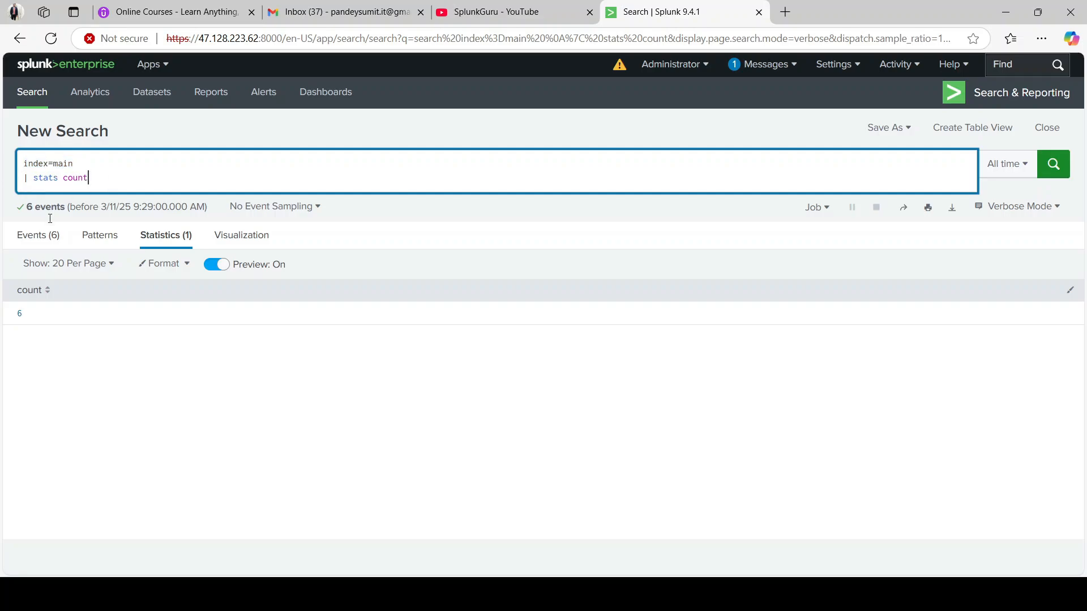
Review the search's raw events and fields, and rerun the stats count grouped by user.
{"action": "left_click", "coordinate": [38, 237]}
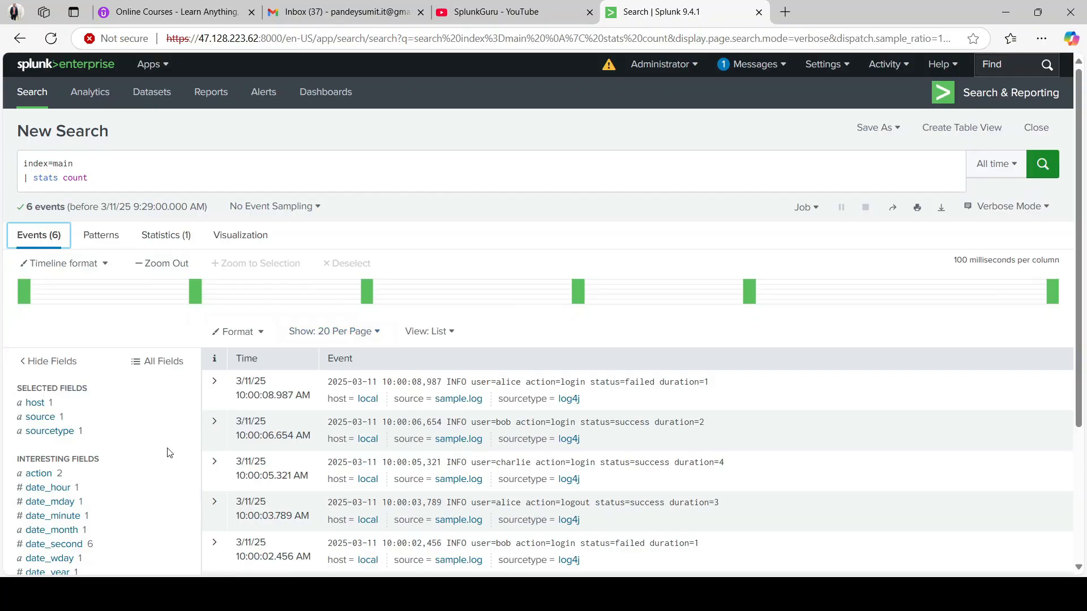
{"action": "scroll", "coordinate": [170, 452], "scroll_direction": "down", "scroll_amount": 3}
{"action": "scroll", "coordinate": [97, 451], "scroll_direction": "down", "scroll_amount": 1}
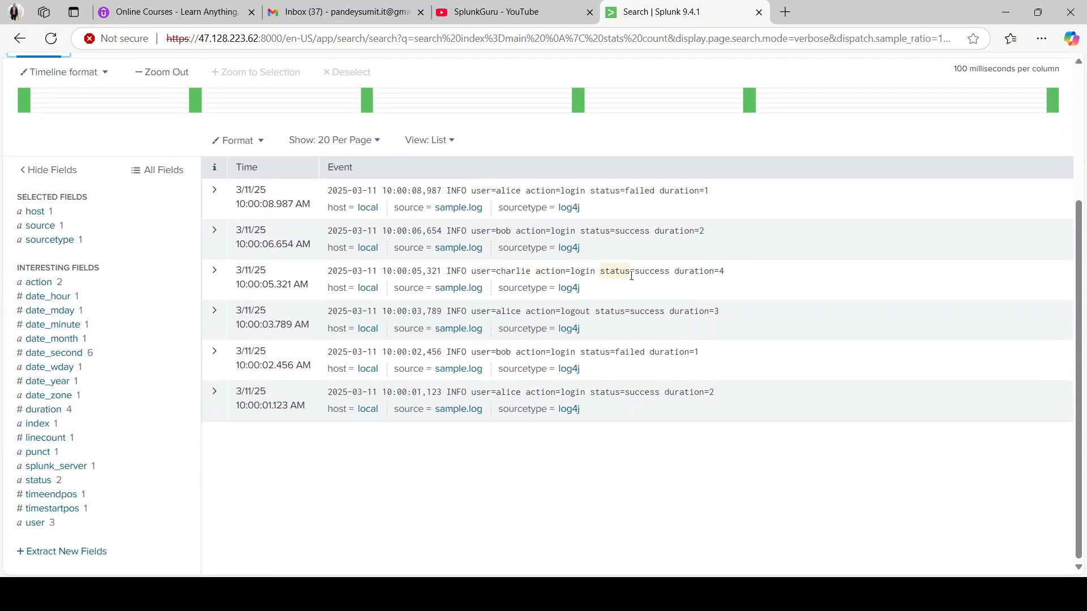
{"action": "scroll", "coordinate": [697, 276], "scroll_direction": "up", "scroll_amount": 4}
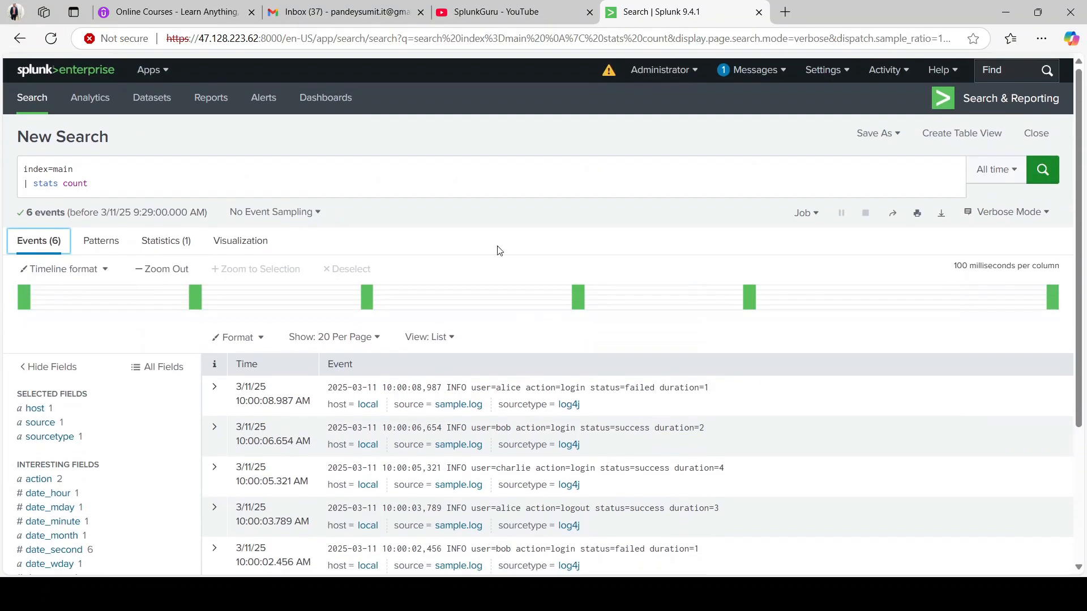
{"action": "left_click", "coordinate": [134, 176]}
{"action": "type", "text": "by user"}
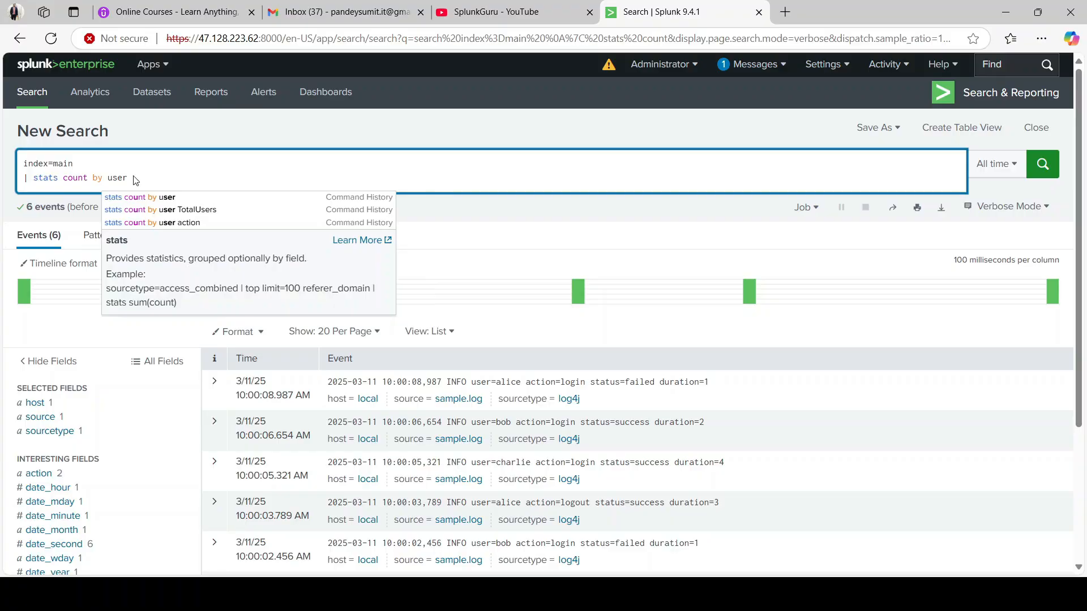
{"action": "key", "text": "Return"}
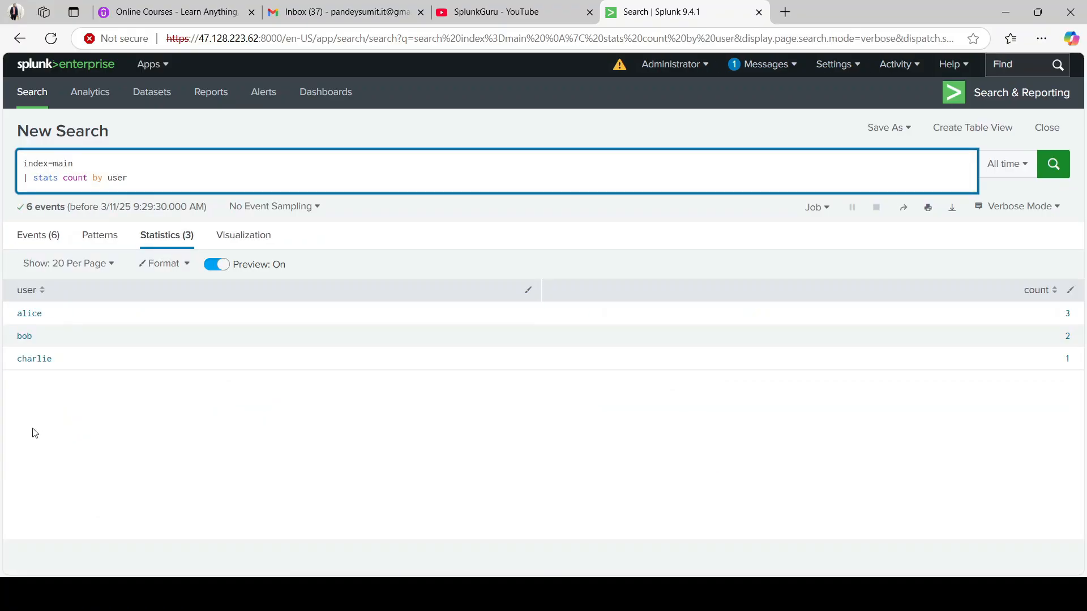
Add action as a second grouping field after user in the stats count and rerun the search.
{"action": "double_click", "coordinate": [117, 179]}
{"action": "left_click", "coordinate": [169, 178]}
{"action": "type", "text": "action"}
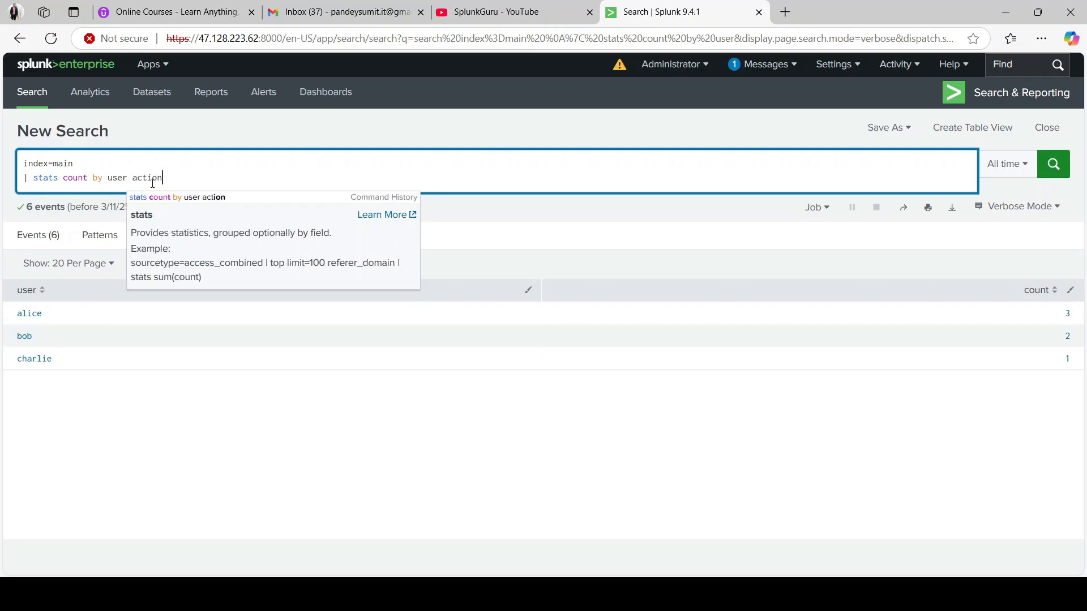
{"action": "key", "text": "Return"}
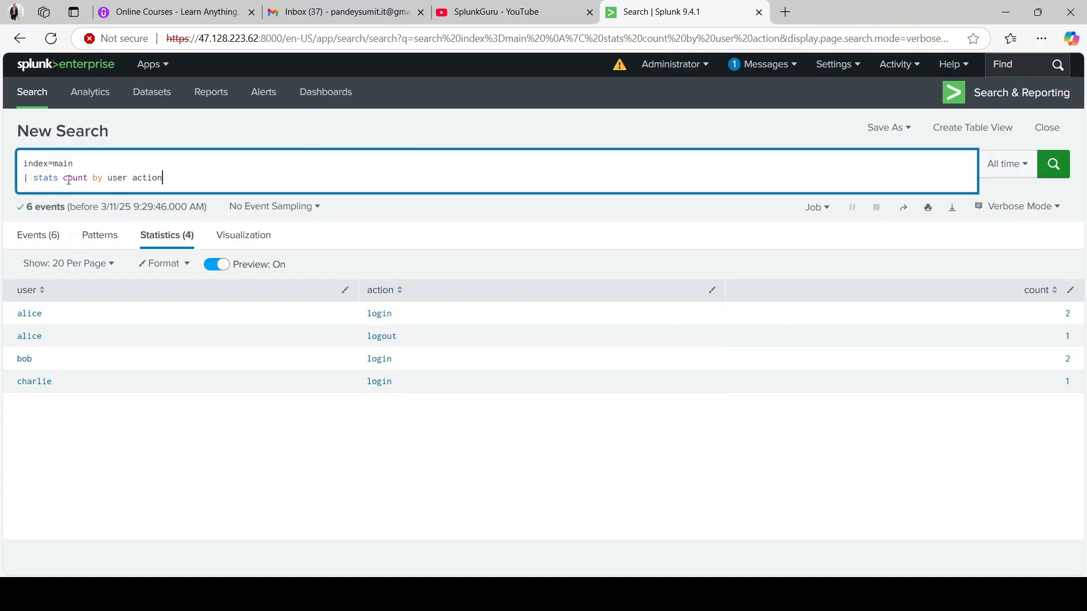
{"action": "left_click", "coordinate": [34, 178], "text": "shift"}
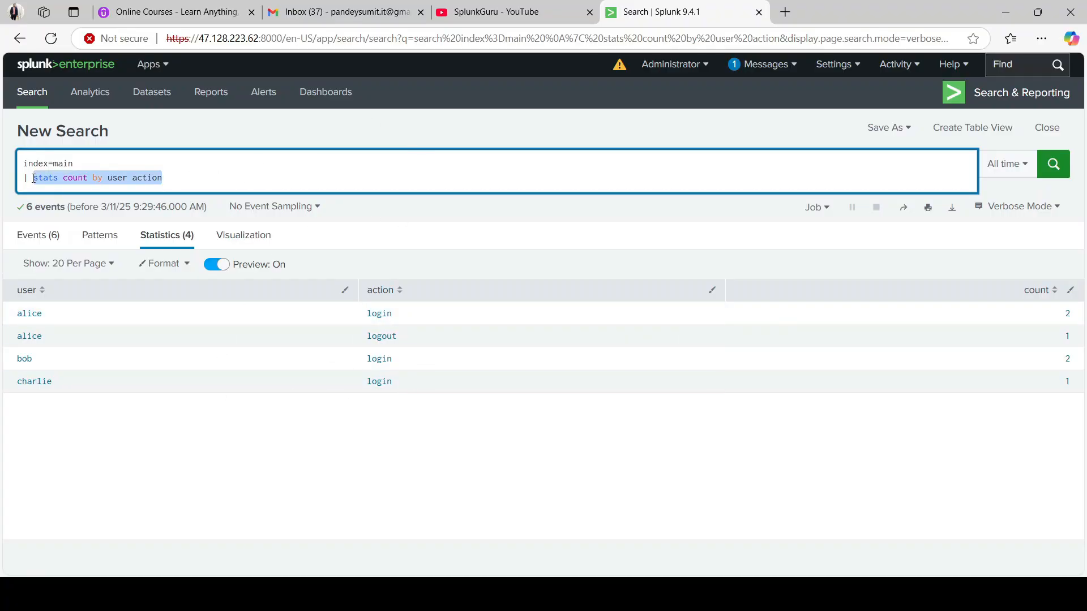
{"action": "left_click", "coordinate": [193, 183]}
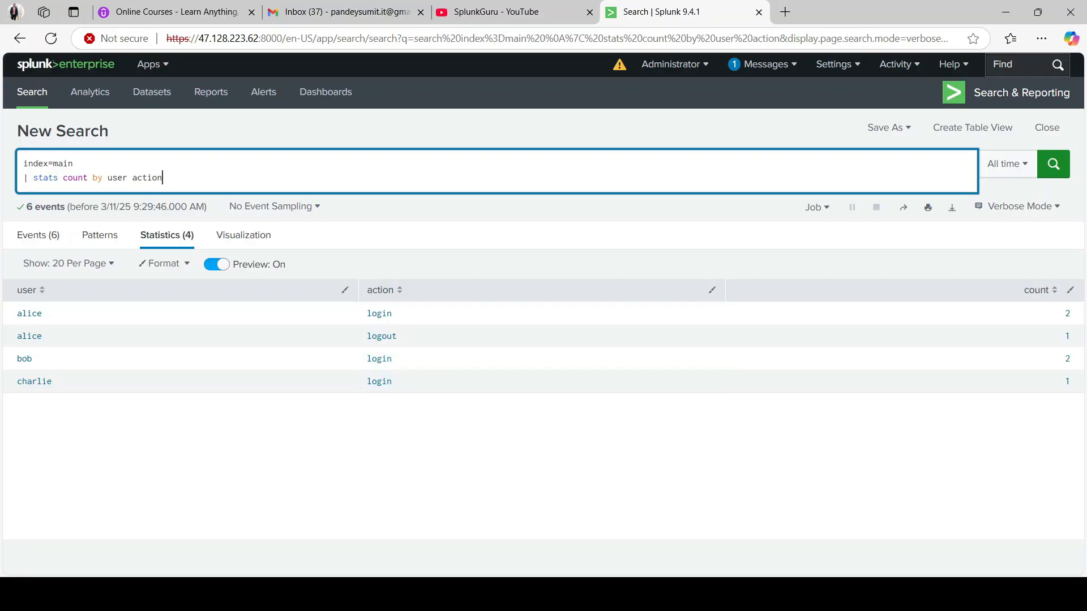
{"action": "left_click", "coordinate": [791, 516]}
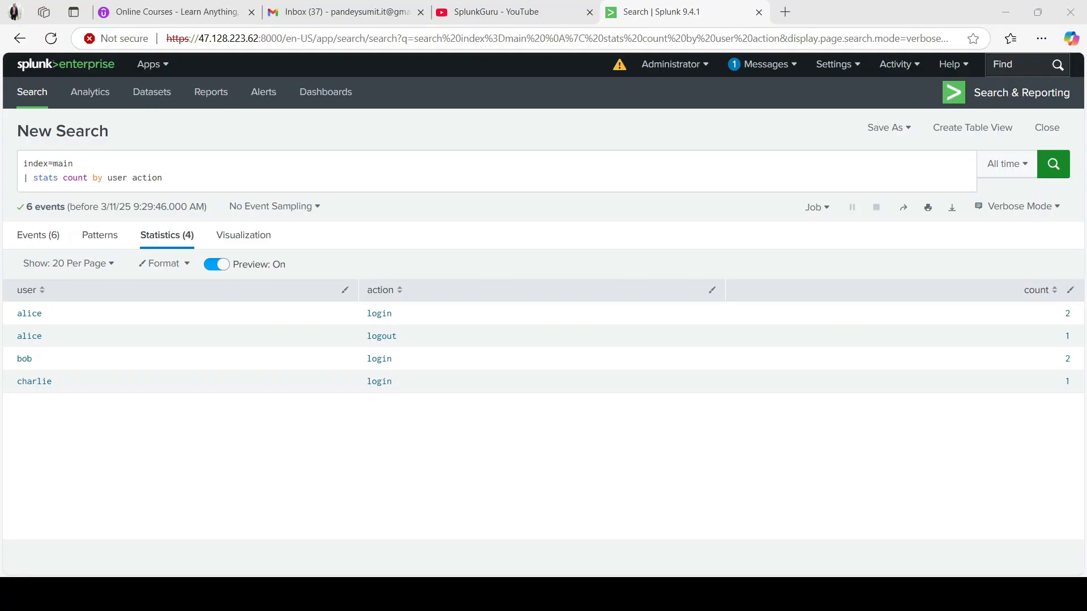
Replace the stats command with eventstats count, run the search and inspect the values of the count field.
{"action": "left_click", "coordinate": [34, 177], "text": "shift"}
{"action": "type", "text": "eve"}
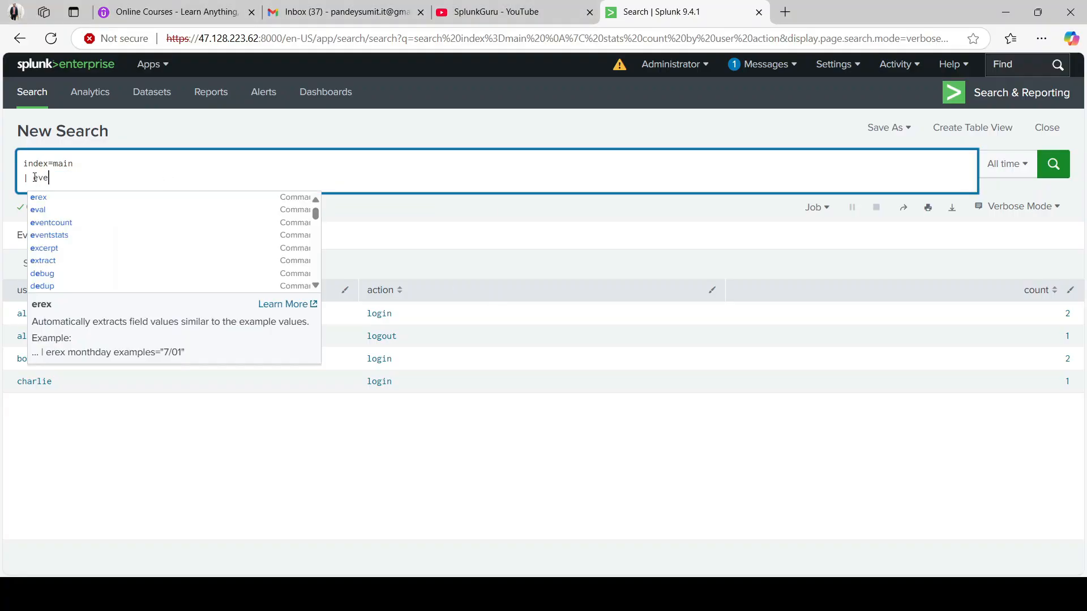
{"action": "type", "text": "ntstats count"}
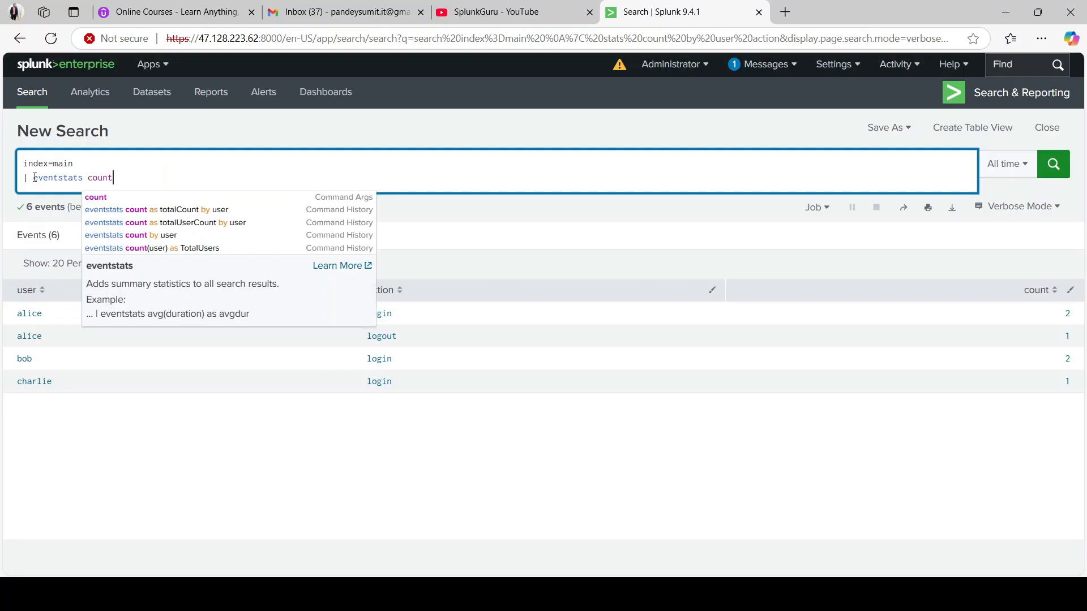
{"action": "key", "text": "Return"}
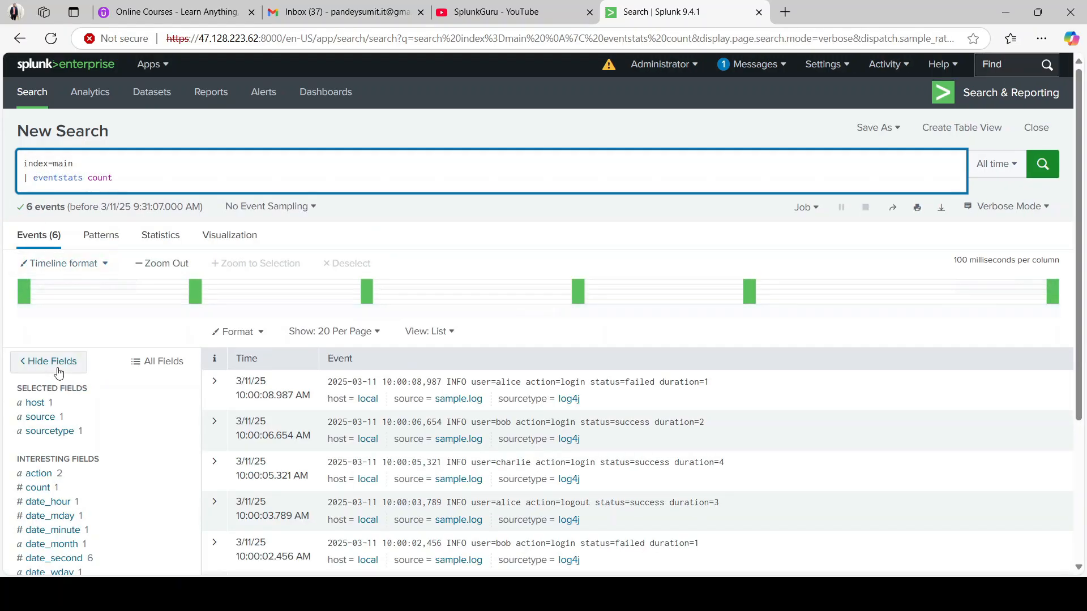
{"action": "scroll", "coordinate": [63, 487], "scroll_direction": "down", "scroll_amount": 3}
{"action": "left_click", "coordinate": [38, 325]}
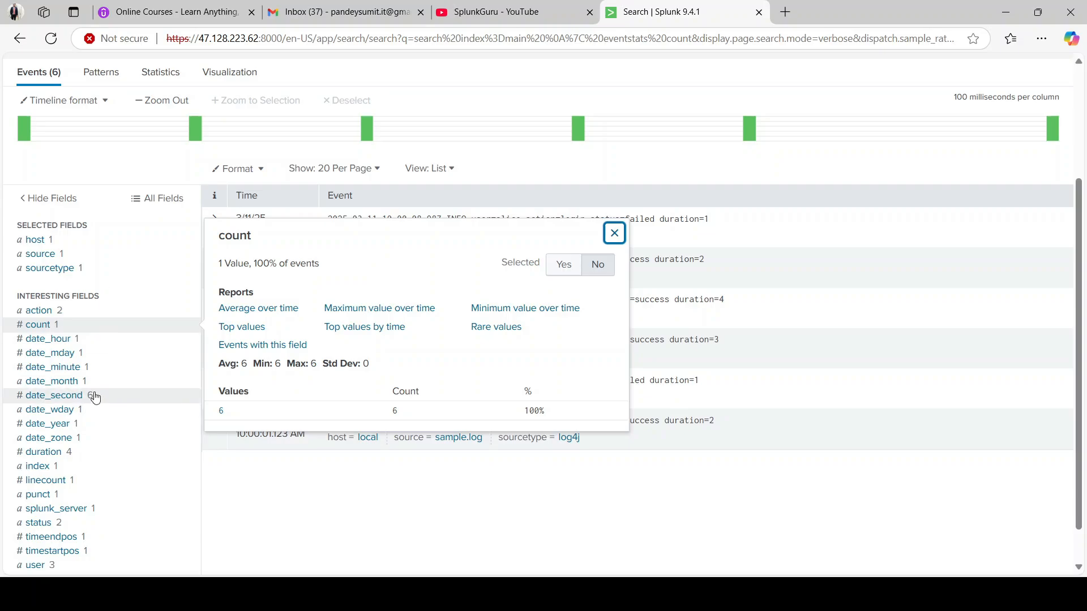
{"action": "scroll", "coordinate": [328, 375], "scroll_direction": "up", "scroll_amount": 3}
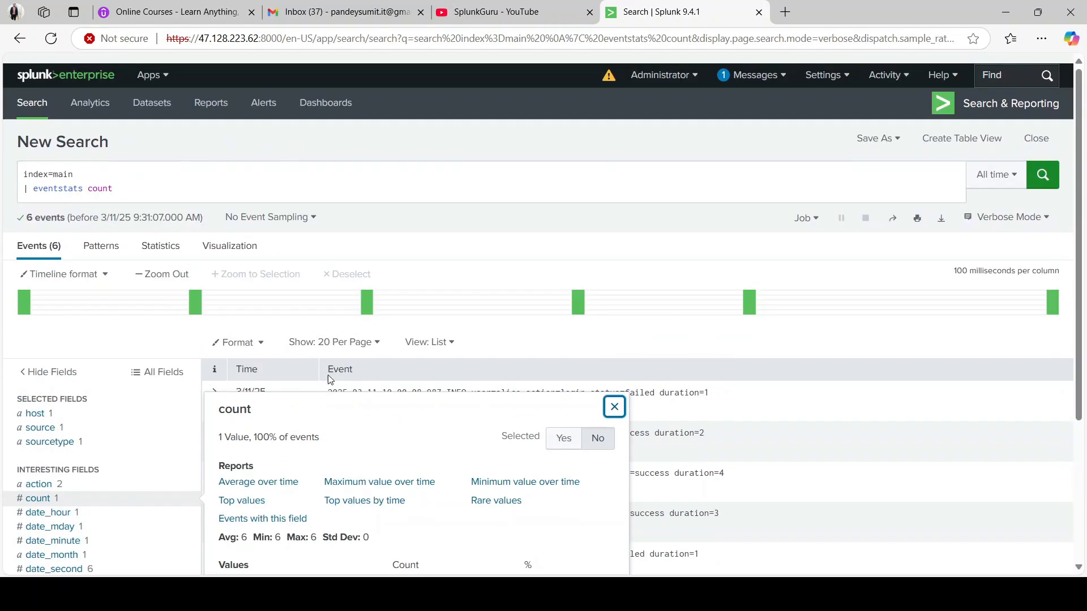
Append a table command with the fields user and count to the eventstats search and run it.
{"action": "left_click", "coordinate": [142, 181]}
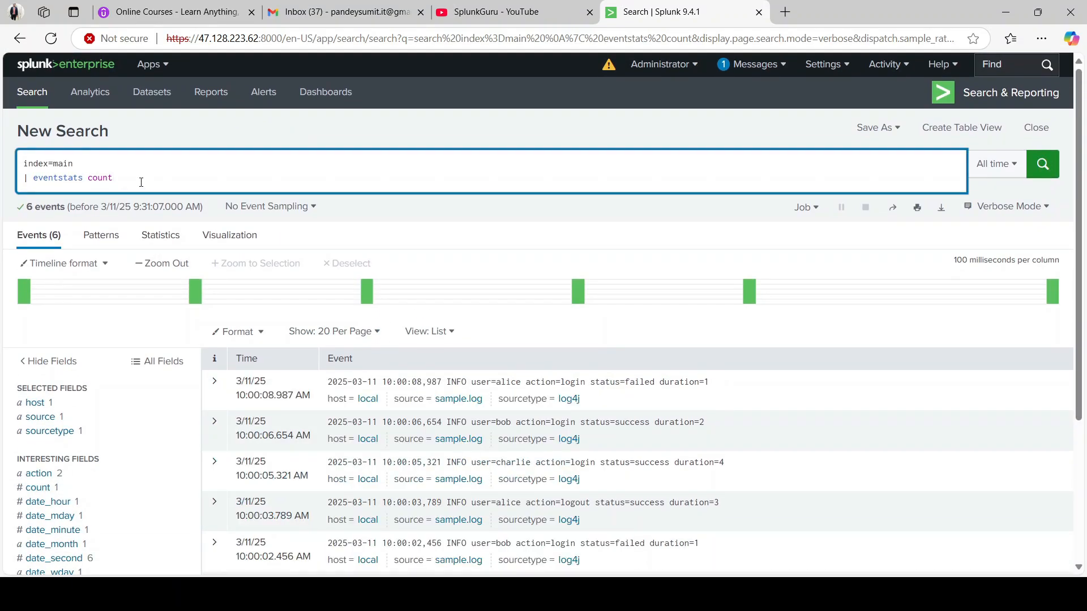
{"action": "type", "text": "|table user "}
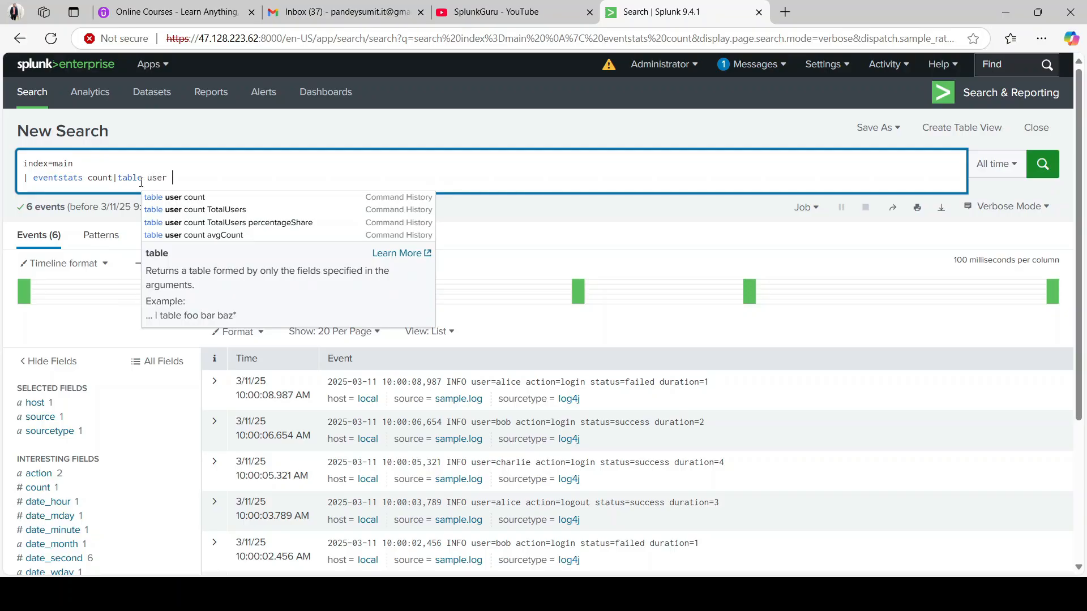
{"action": "type", "text": "count"}
{"action": "key", "text": "Return"}
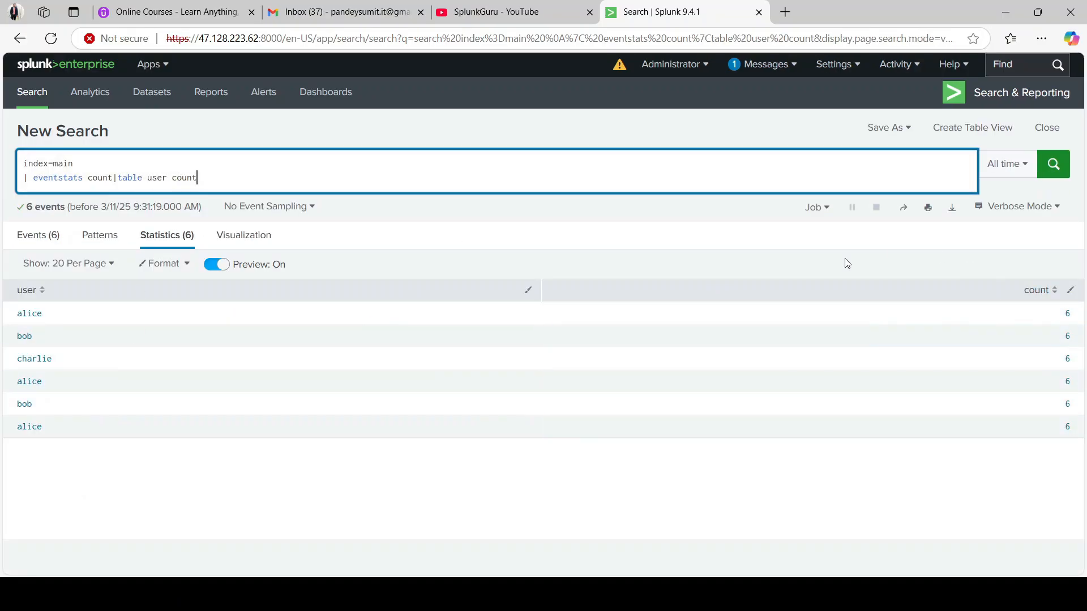
Group the eventstats count by user, remove the table command and rerun the search.
{"action": "left_click", "coordinate": [113, 178]}
{"action": "type", "text": "by "}
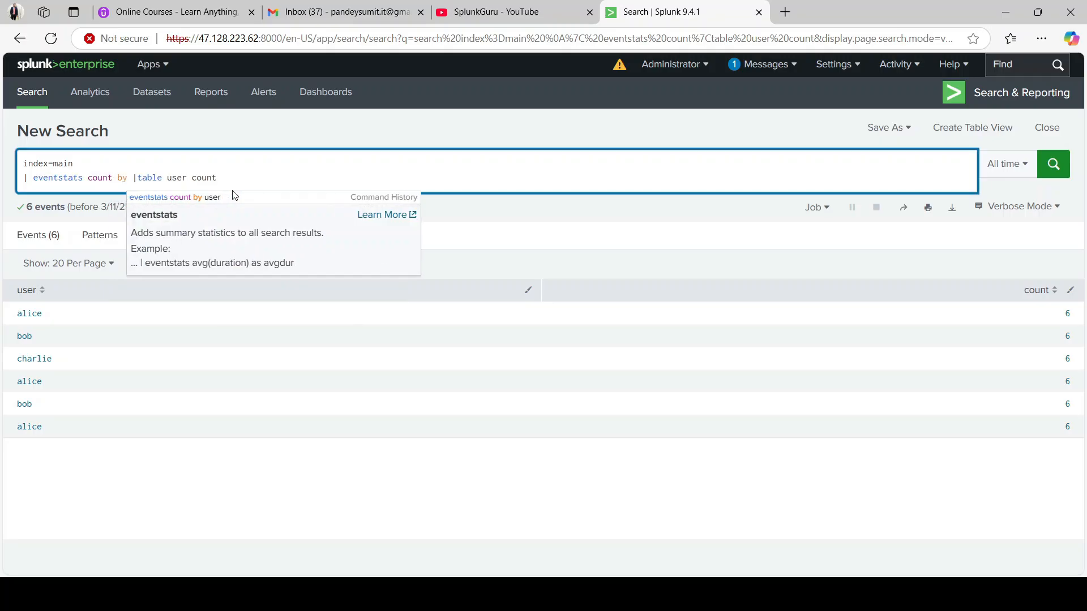
{"action": "type", "text": "user"}
{"action": "key", "text": "Return"}
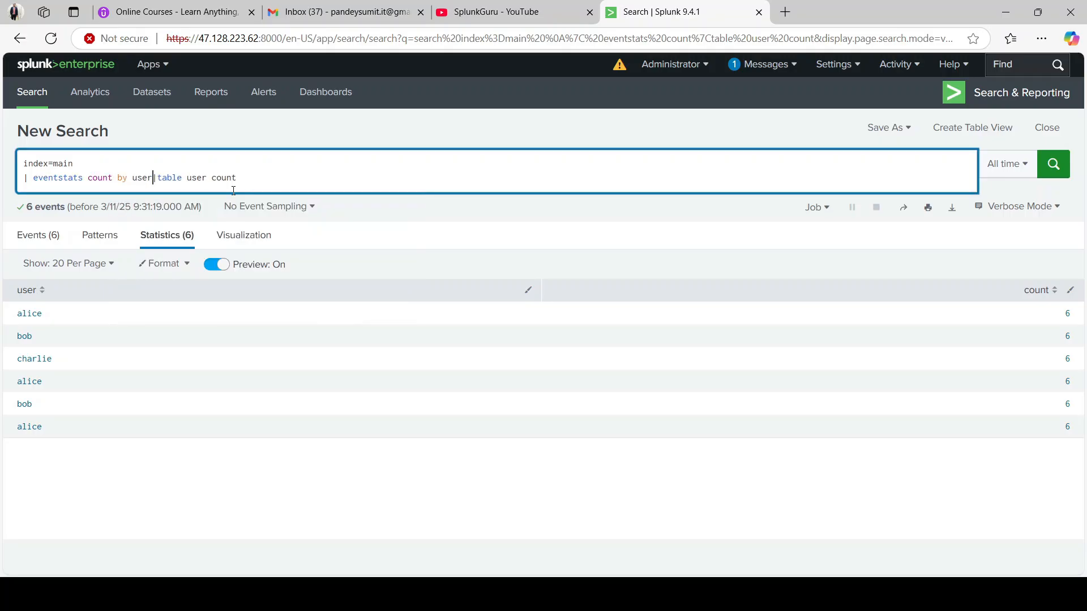
{"action": "triple_click", "coordinate": [24, 193]}
{"action": "key", "text": "BackSpace"}
{"action": "key", "text": "BackSpace"}
{"action": "key", "text": "Return"}
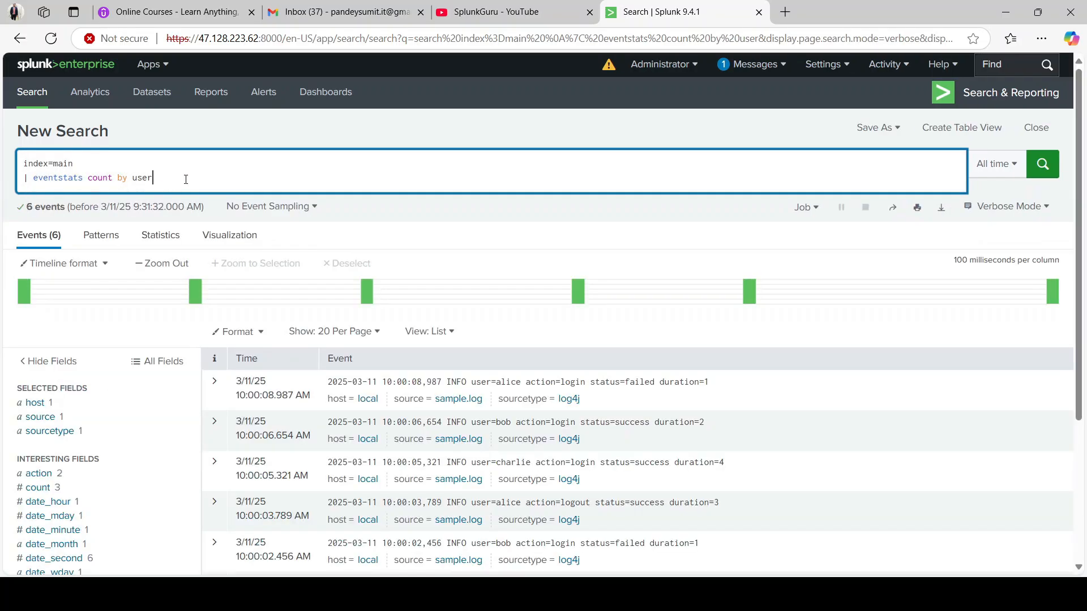
Append a table command with the fields user and count to the eventstats count by user search and run it.
{"action": "type", "text": "|tab"}
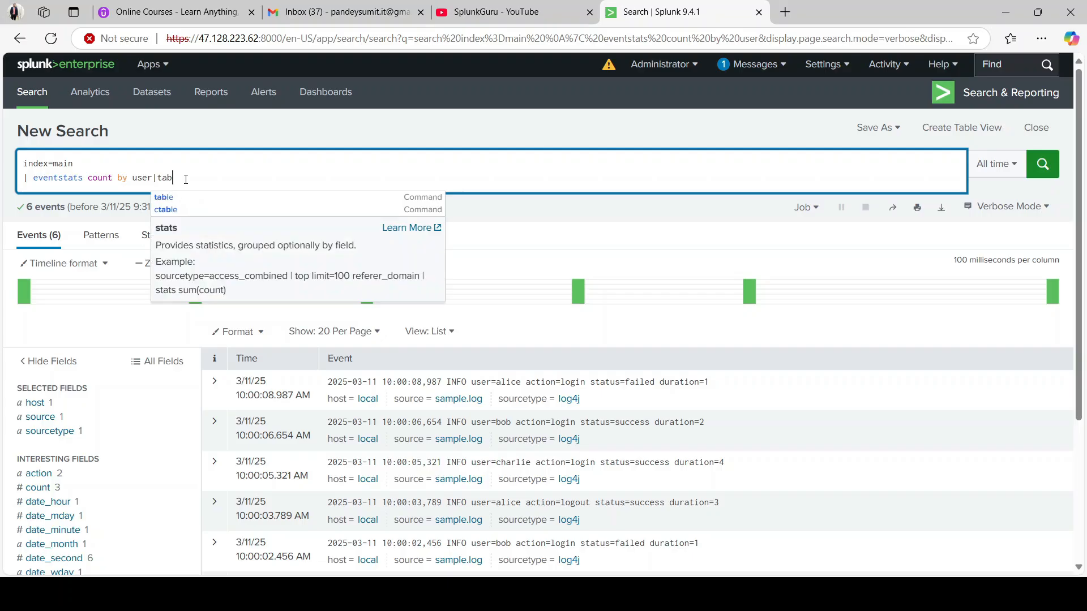
{"action": "type", "text": "le user acount"}
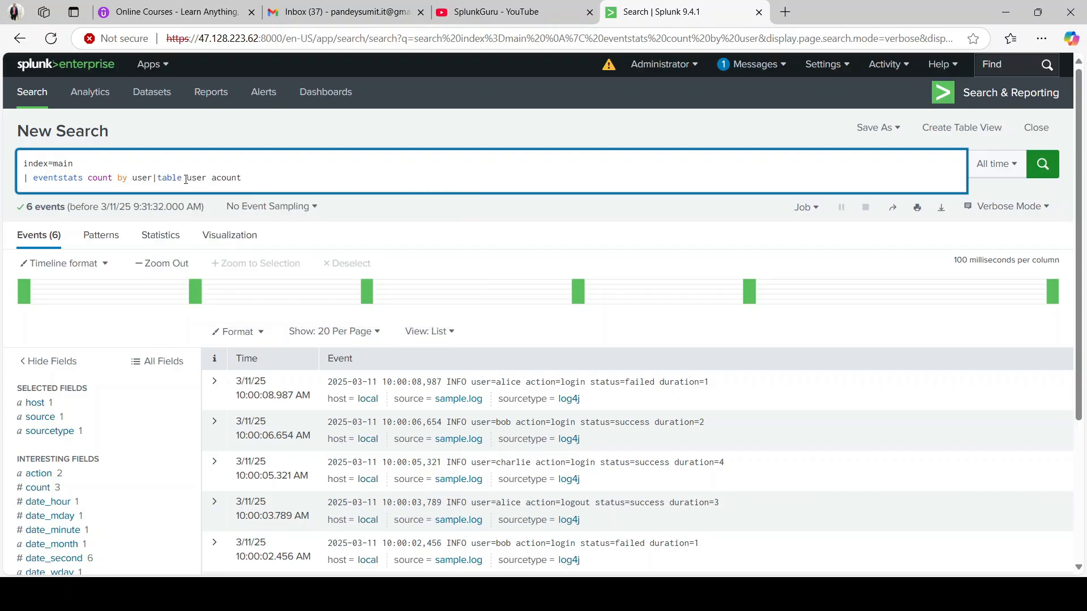
{"action": "key", "text": "BackSpace"}
{"action": "key", "text": "BackSpace"}
{"action": "key", "text": "BackSpace"}
{"action": "key", "text": "BackSpace"}
{"action": "key", "text": "BackSpace"}
{"action": "key", "text": "BackSpace"}
{"action": "type", "text": "cou"}
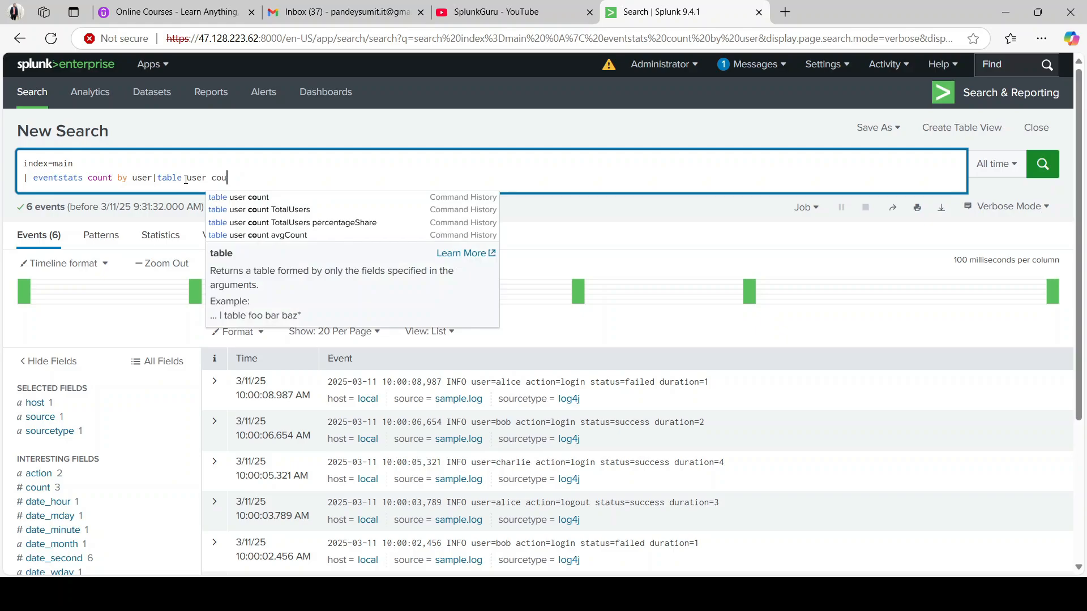
{"action": "type", "text": "nt"}
{"action": "key", "text": "Return"}
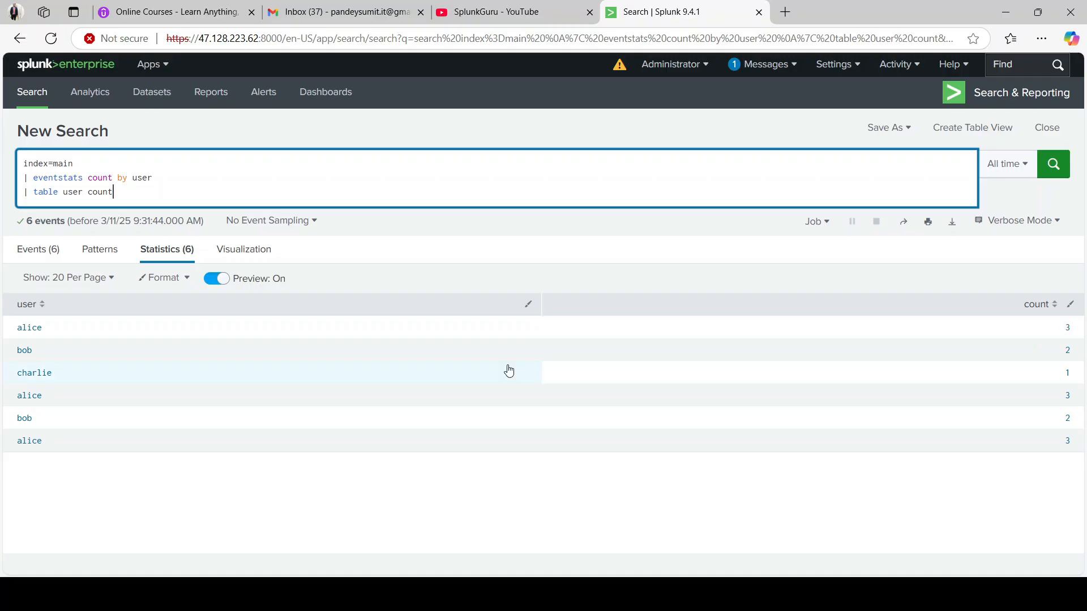
Remove the table command and rerun the eventstats search grouped by user.
{"action": "left_click", "coordinate": [131, 198]}
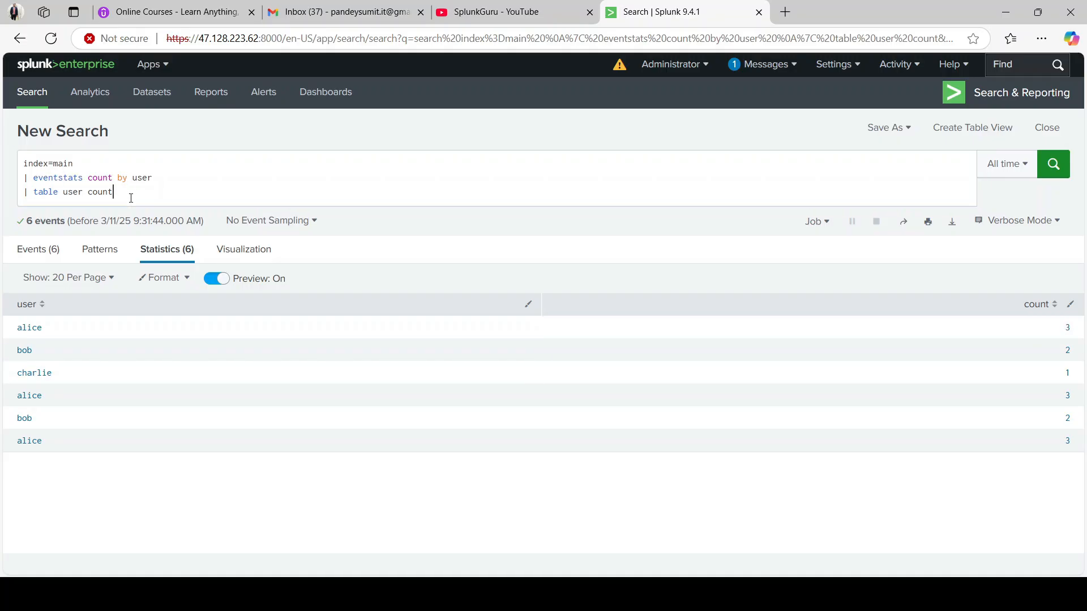
{"action": "triple_click", "coordinate": [25, 193]}
{"action": "key", "text": "BackSpace"}
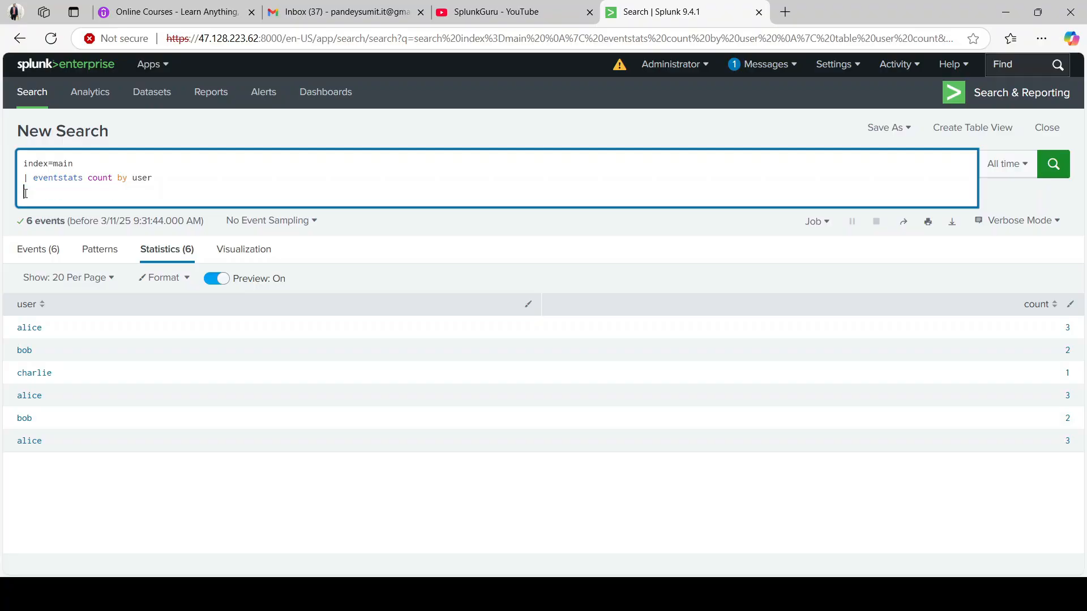
{"action": "key", "text": "BackSpace"}
{"action": "key", "text": "Return"}
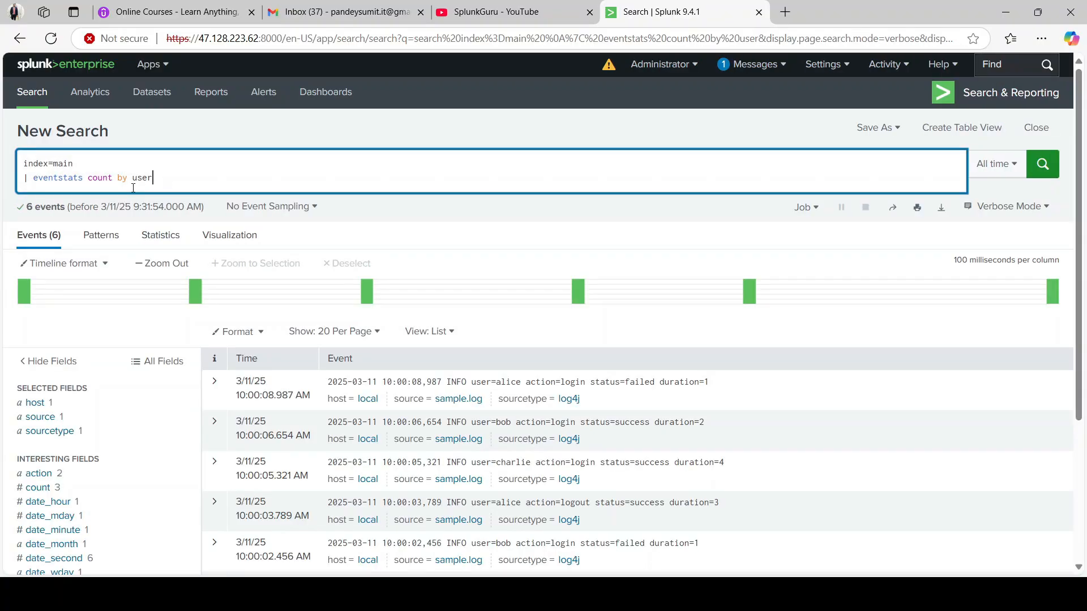
Add the table command with user and count back to the grouped eventstats search and run it.
{"action": "type", "text": "|"}
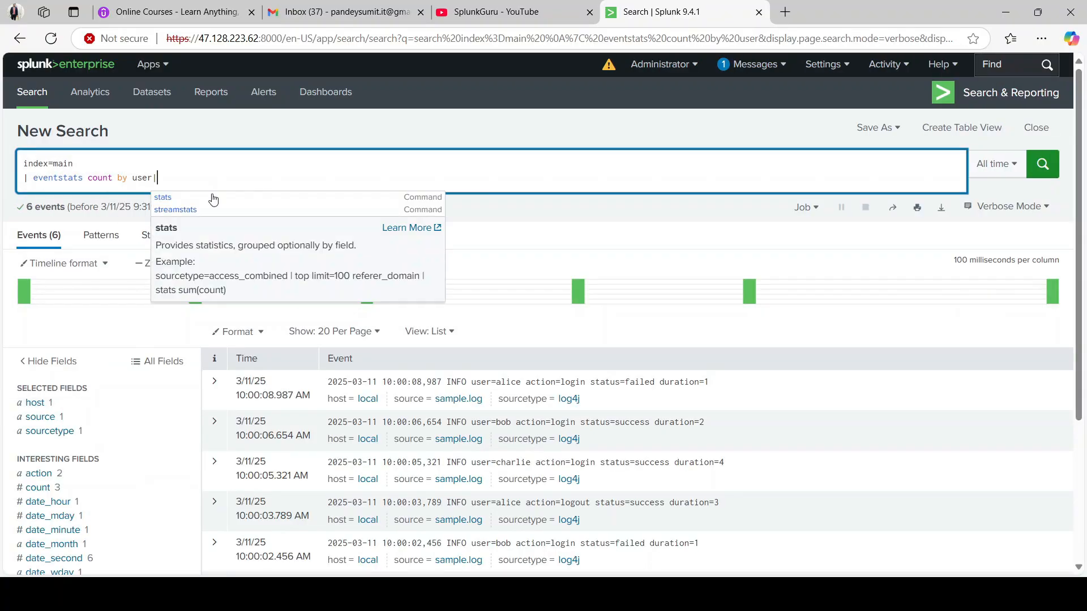
{"action": "type", "text": " table user count"}
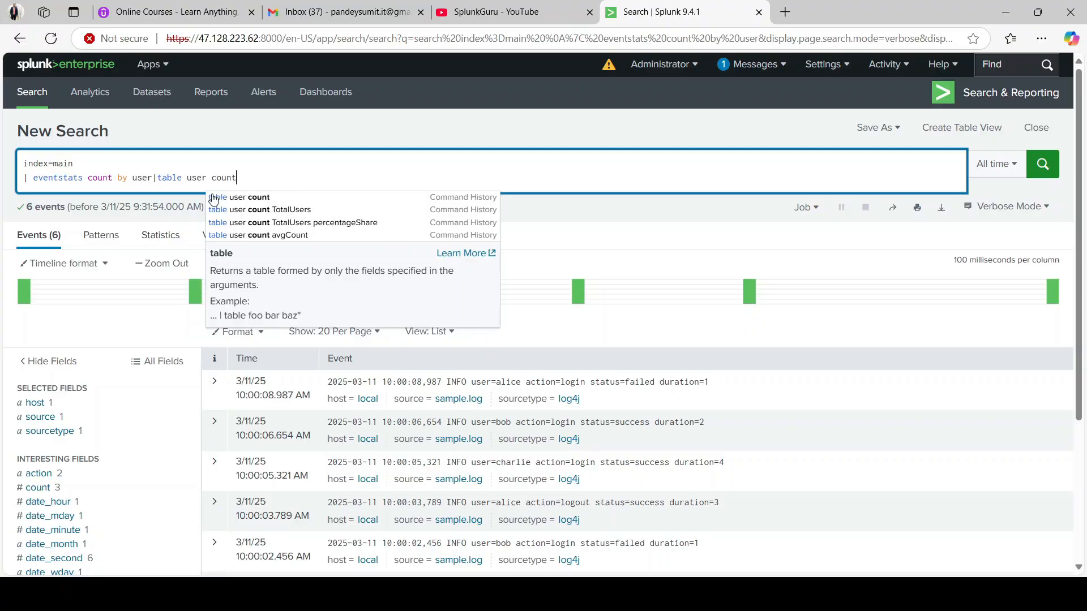
{"action": "key", "text": "Return"}
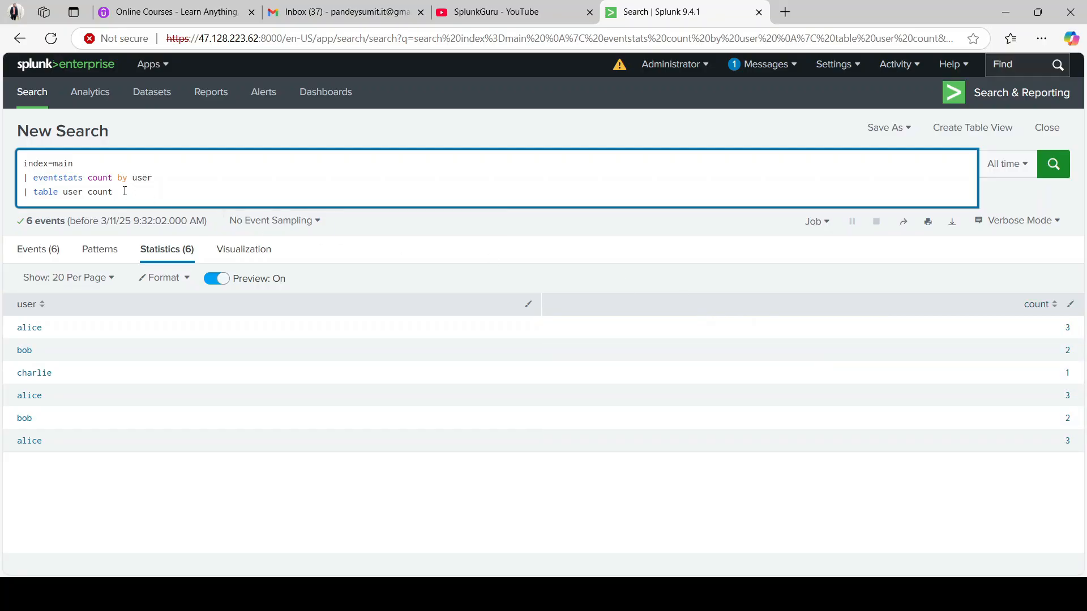
{"action": "double_click", "coordinate": [59, 177]}
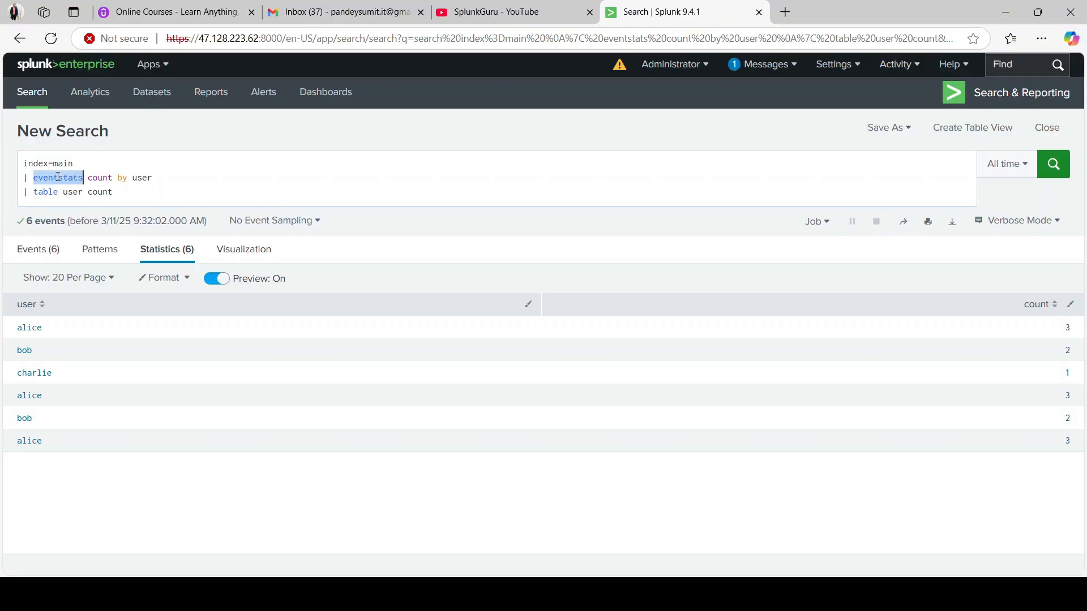
{"action": "double_click", "coordinate": [94, 179]}
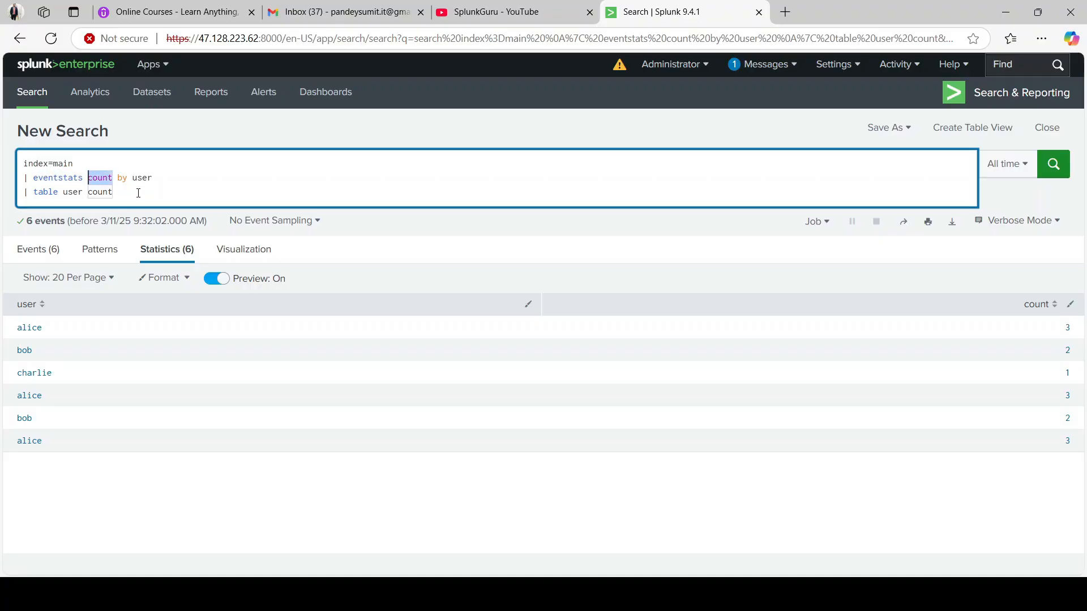
Replace the table command with stats count by user after the eventstats line and run the search.
{"action": "left_click", "coordinate": [138, 193]}
{"action": "left_click", "coordinate": [34, 192], "text": "shift"}
{"action": "type", "text": "stats"}
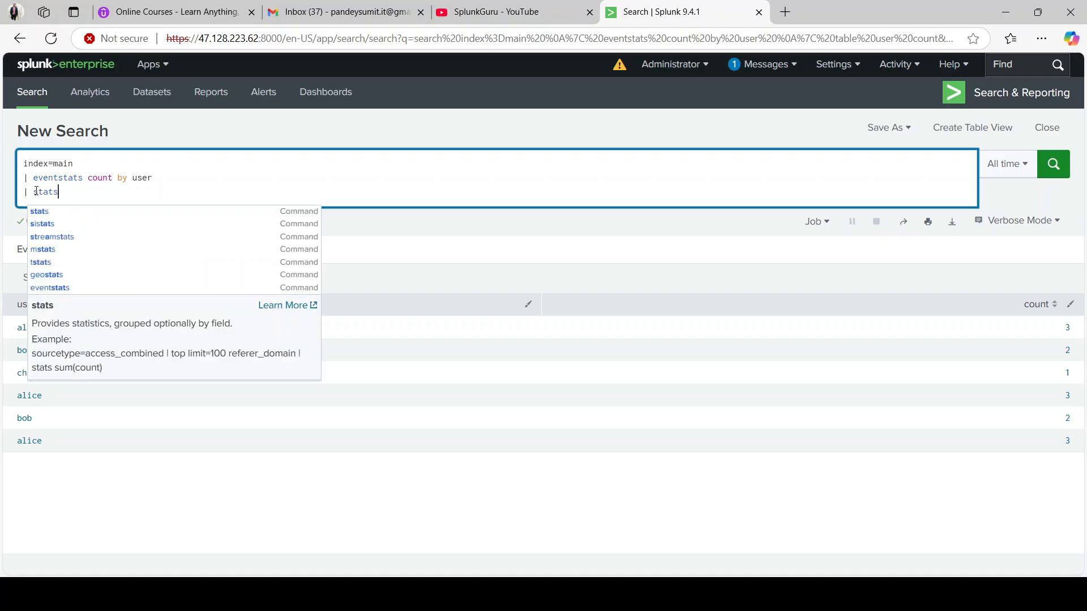
{"action": "type", "text": " count by "}
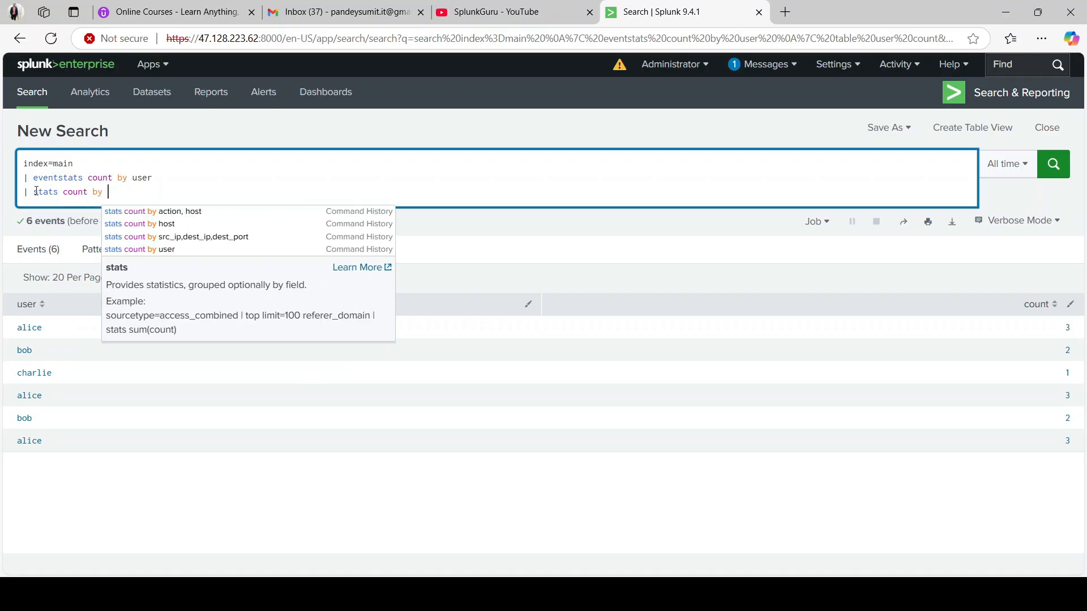
{"action": "type", "text": "user"}
{"action": "key", "text": "Return"}
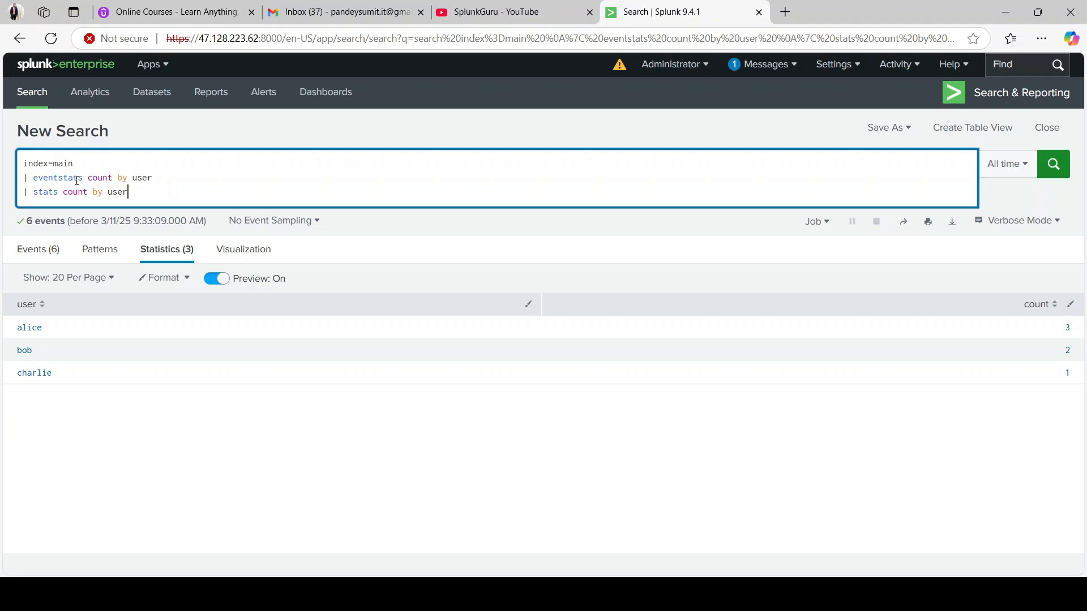
Change the eventstats line to an ungrouped count named totalCount and rerun the search.
{"action": "left_click", "coordinate": [159, 179]}
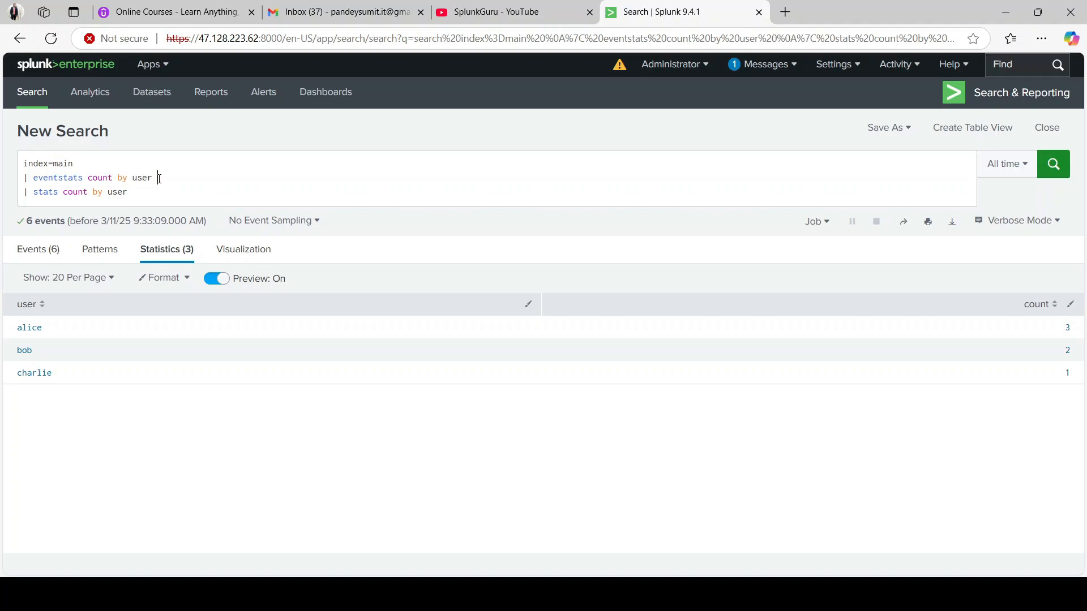
{"action": "left_click", "coordinate": [90, 179], "text": "shift"}
{"action": "type", "text": "cou"}
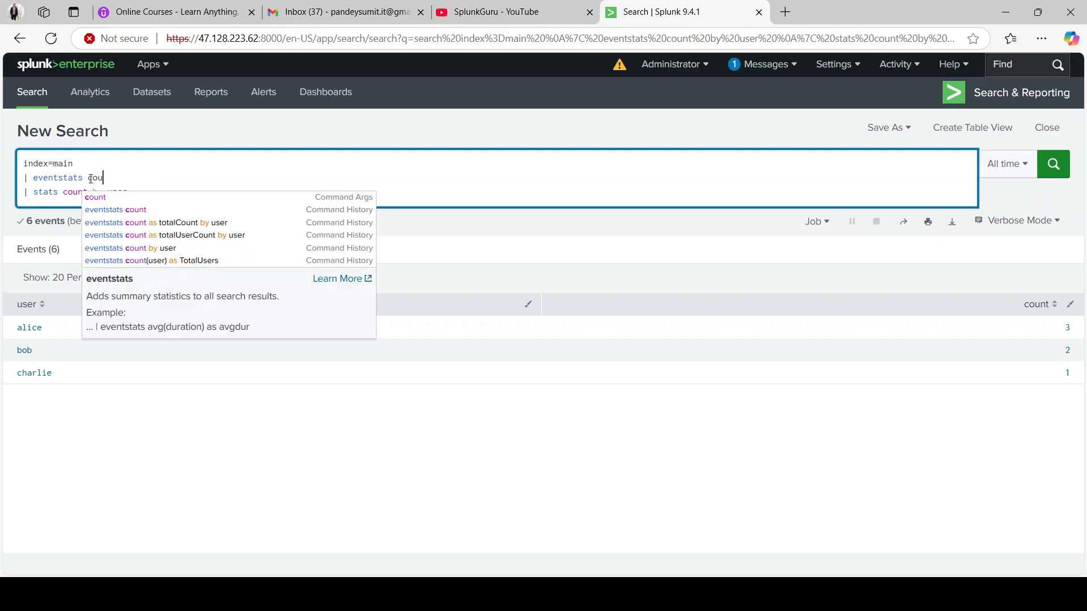
{"action": "type", "text": "nt as "}
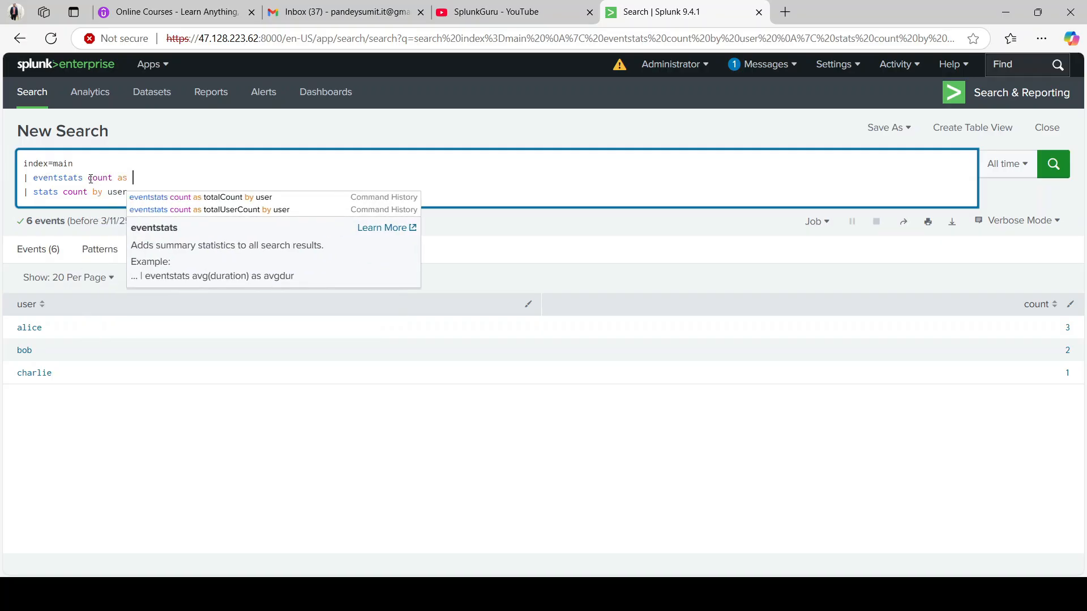
{"action": "type", "text": "total"}
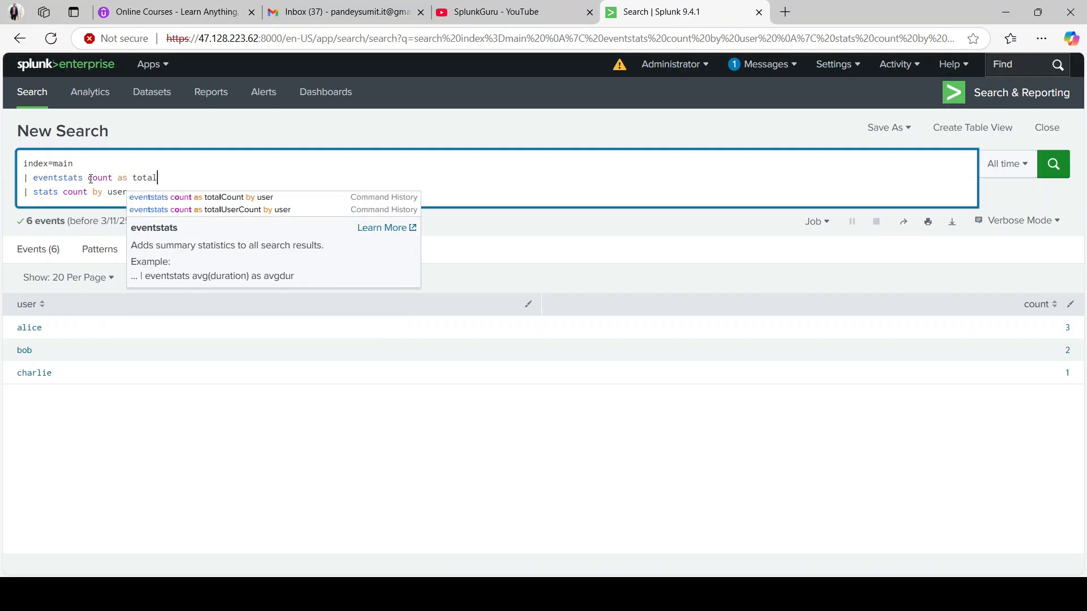
{"action": "type", "text": "UsersCount"}
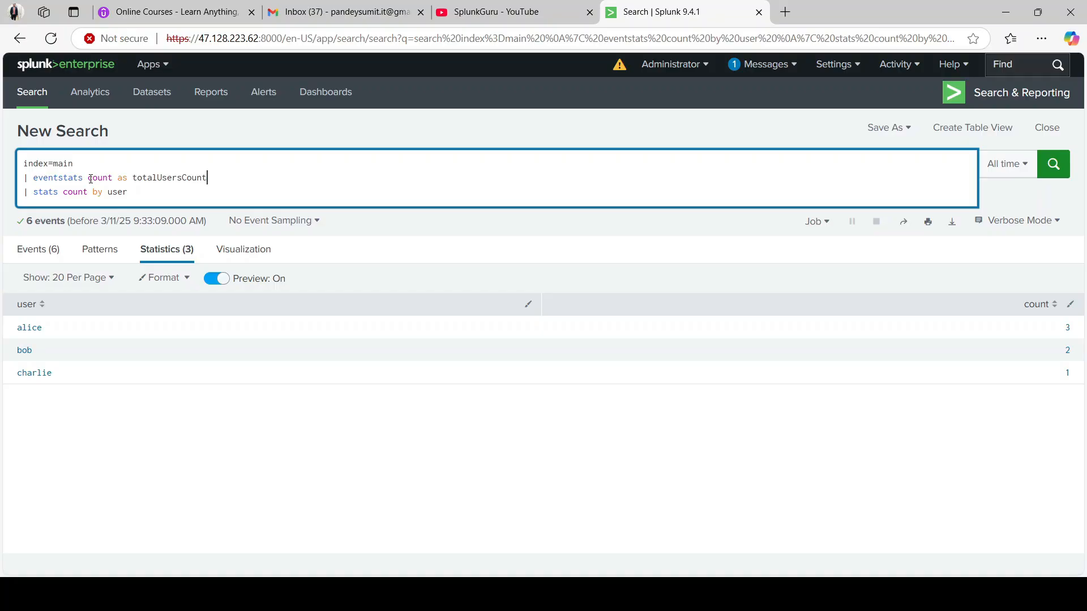
{"action": "double_click", "coordinate": [134, 177]}
{"action": "type", "text": "total"}
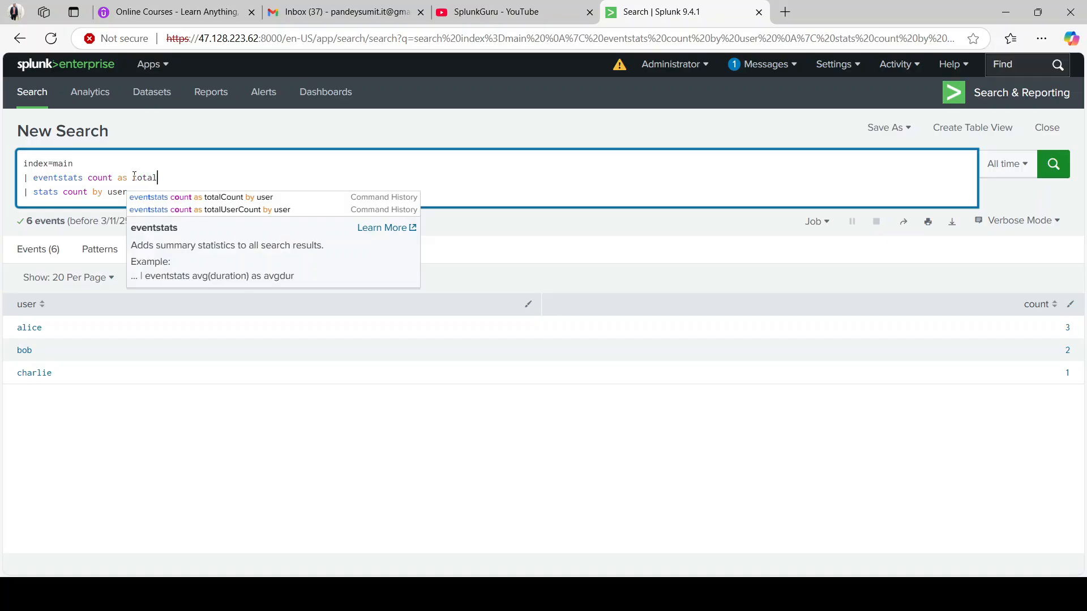
{"action": "type", "text": "Count"}
{"action": "left_click", "coordinate": [98, 192]}
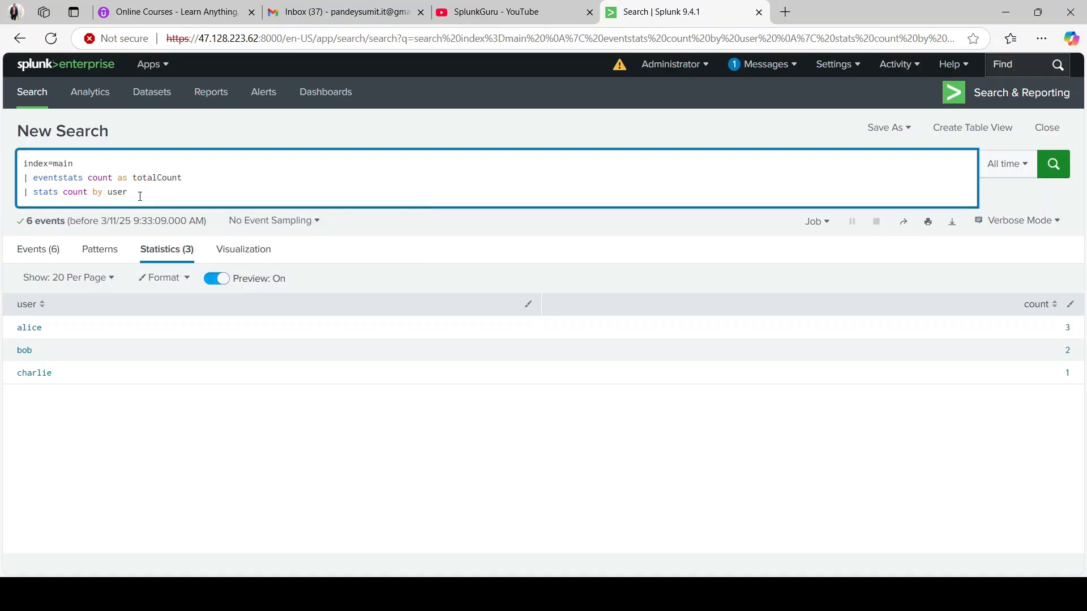
{"action": "key", "text": "Return"}
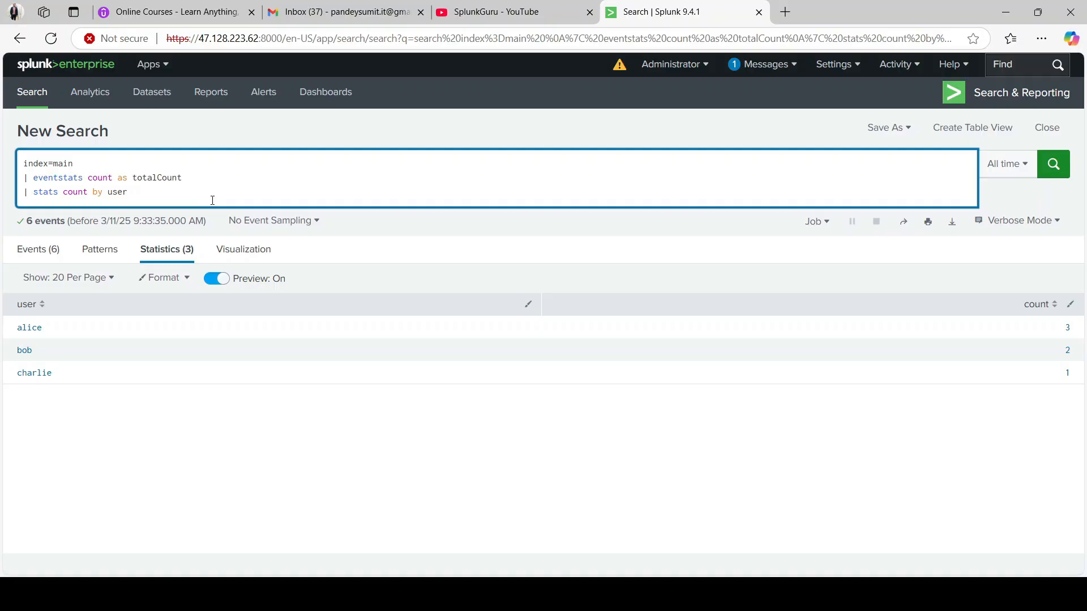
{"action": "type", "text": "|table"}
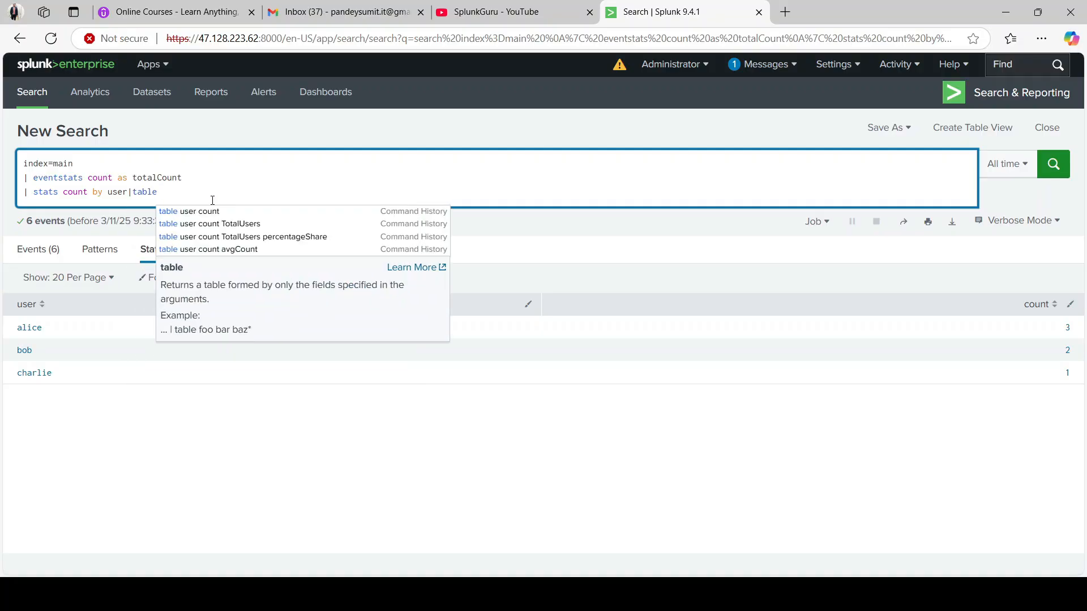
{"action": "key", "text": "BackSpace"}
{"action": "key", "text": "BackSpace"}
{"action": "key", "text": "BackSpace"}
{"action": "key", "text": "BackSpace"}
{"action": "key", "text": "BackSpace"}
{"action": "key", "text": "BackSpace"}
{"action": "key", "text": "BackSpace"}
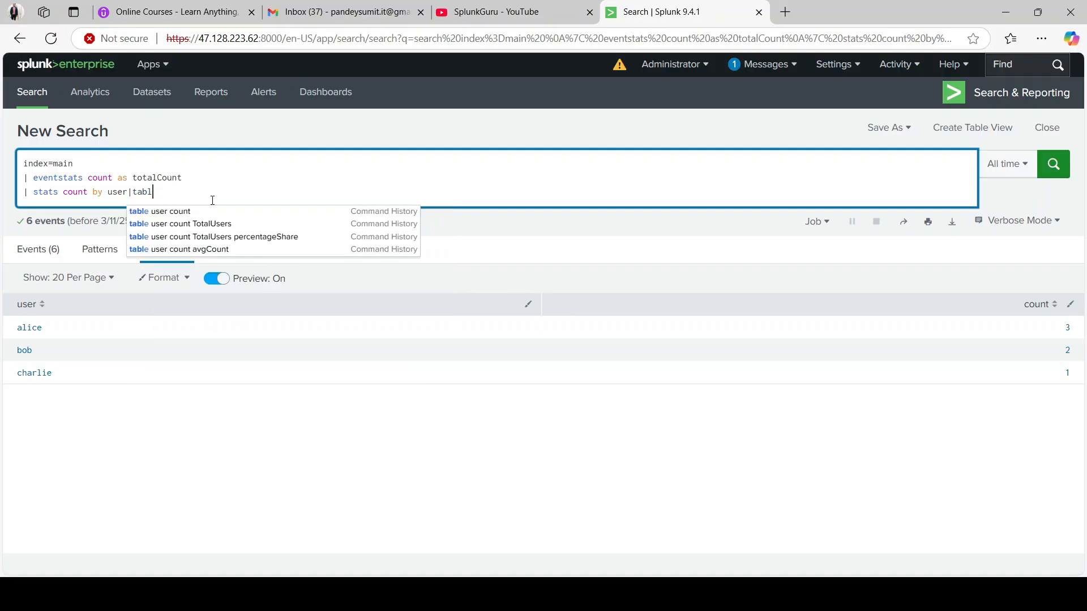
Add values(totalCount) as totalCount to the stats command before its by clause and run the search.
{"action": "left_click", "coordinate": [96, 193]}
{"action": "type", "text": "value"}
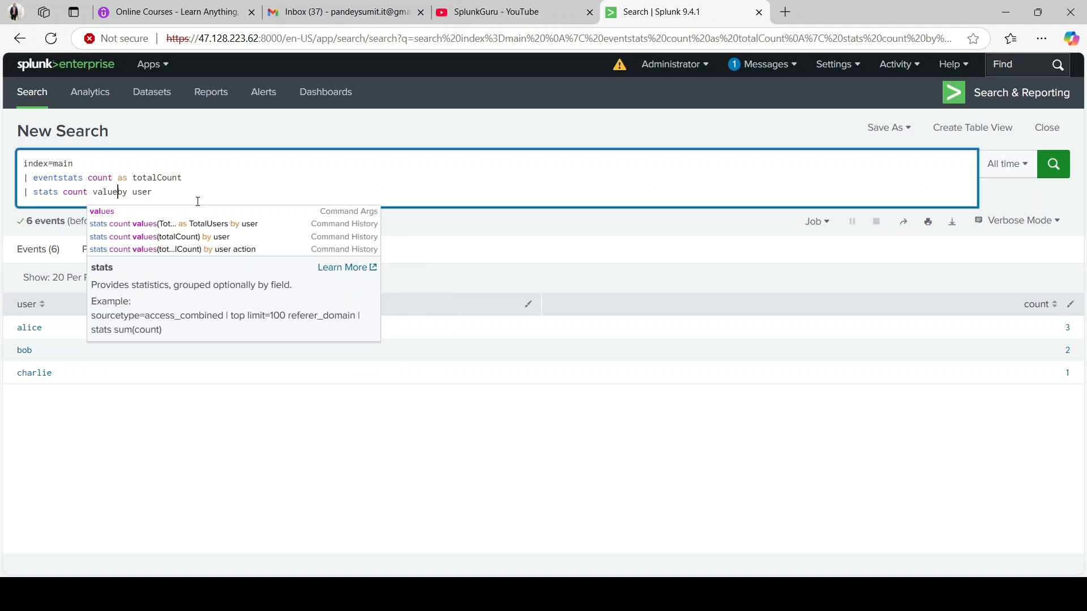
{"action": "type", "text": "s("}
{"action": "double_click", "coordinate": [161, 177]}
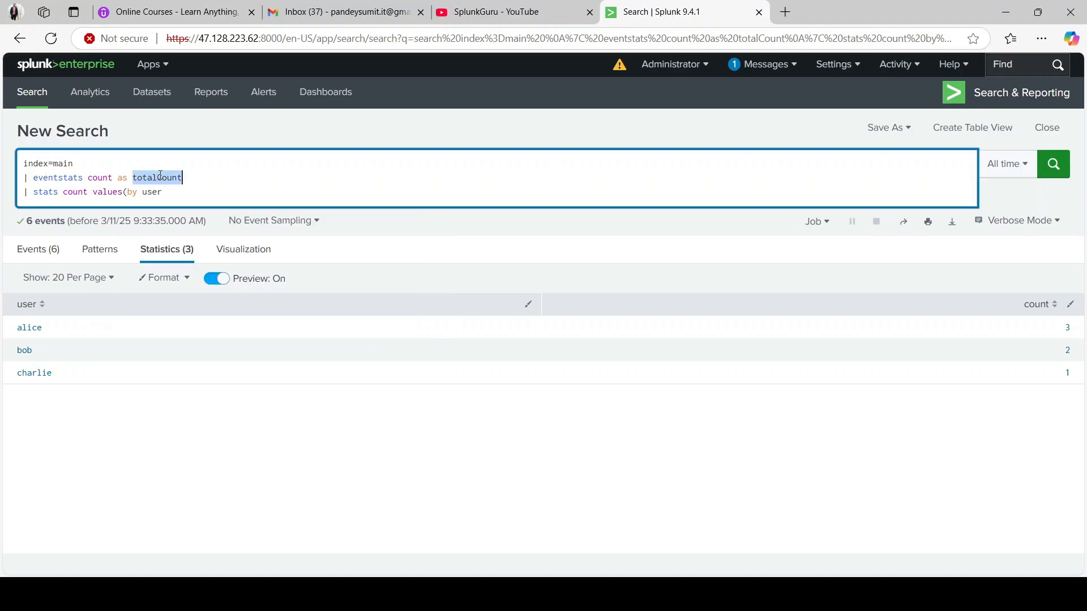
{"action": "key", "text": "ctrl+c"}
{"action": "left_click", "coordinate": [127, 192]}
{"action": "key", "text": "ctrl+v"}
{"action": "type", "text": ") as"}
{"action": "key", "text": "ctrl+v"}
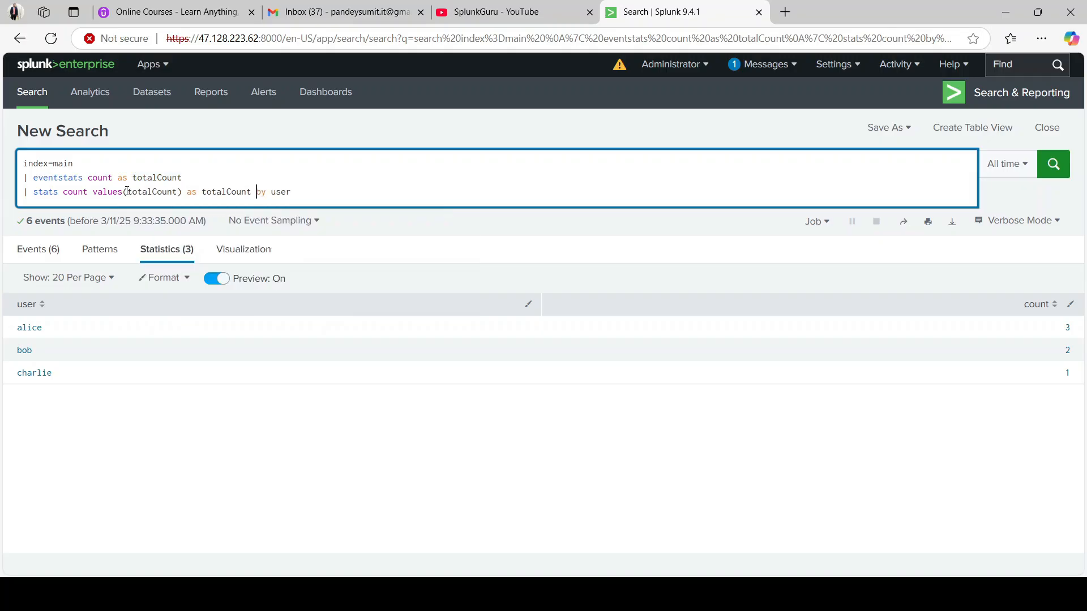
{"action": "key", "text": "Return"}
Append an eval command that calculates percentageOfUser as count/totalCount.
{"action": "left_click", "coordinate": [338, 189]}
{"action": "type", "text": "|eval "}
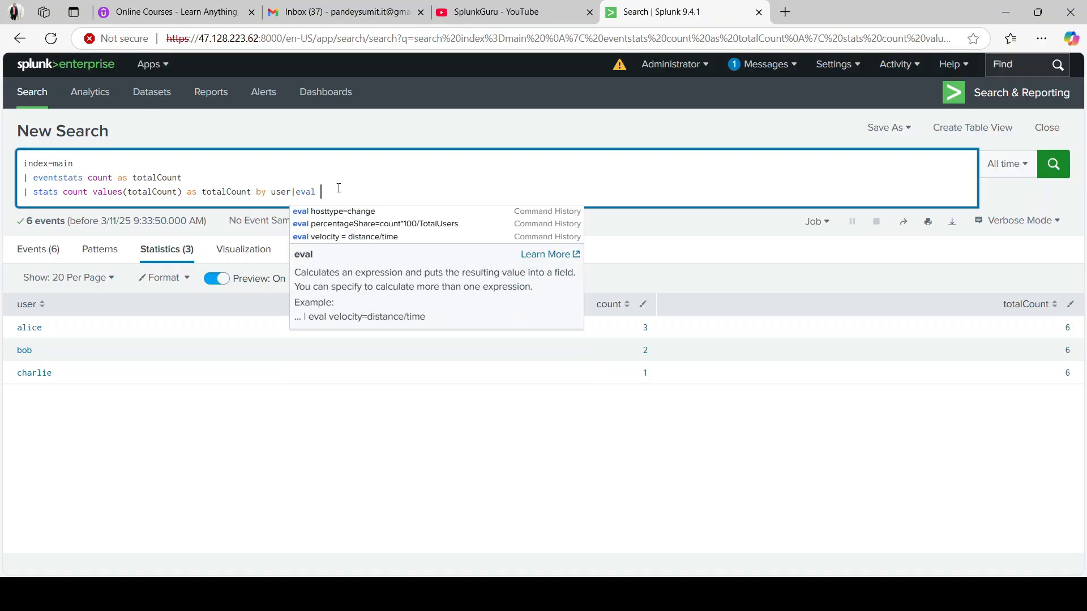
{"action": "type", "text": "perce"}
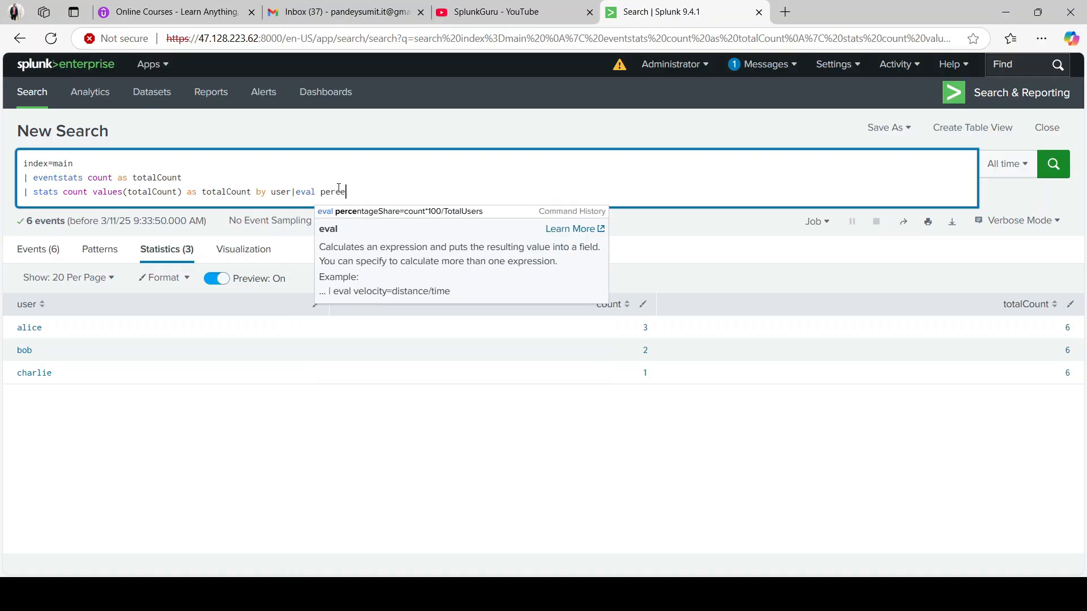
{"action": "type", "text": "ntage"}
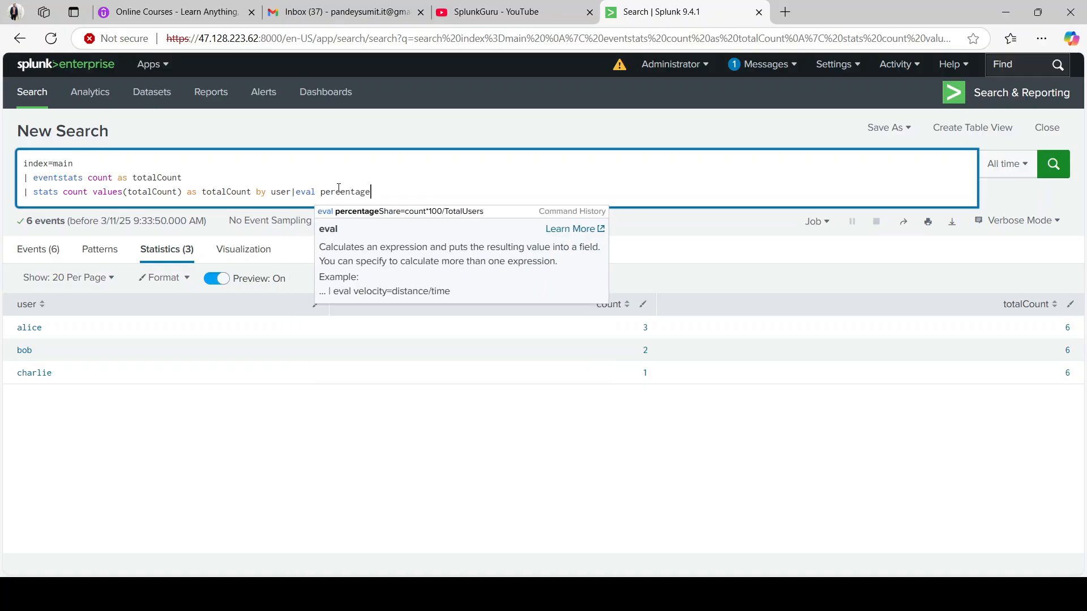
{"action": "type", "text": "OfUser="}
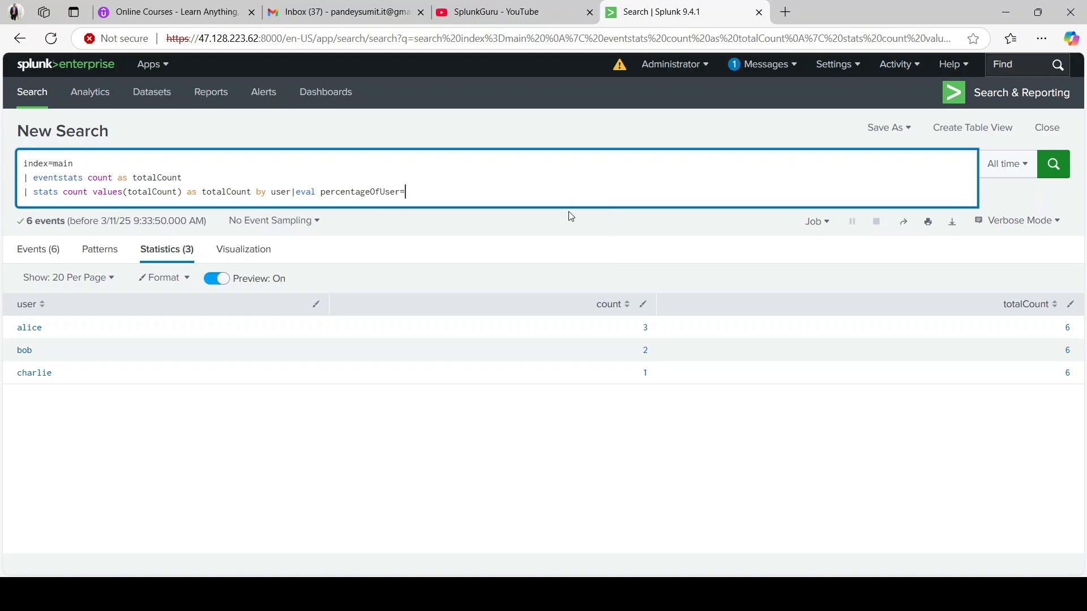
{"action": "type", "text": "count/"}
{"action": "triple_click", "coordinate": [213, 192]}
{"action": "left_click", "coordinate": [213, 192]}
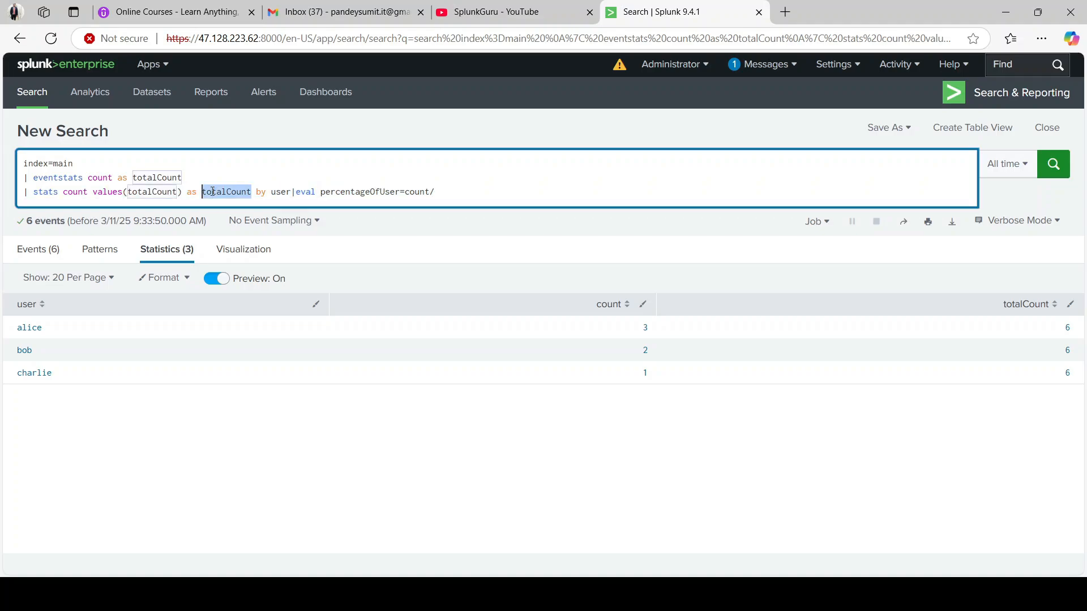
{"action": "left_click", "coordinate": [460, 191]}
{"action": "type", "text": "totalCount"}
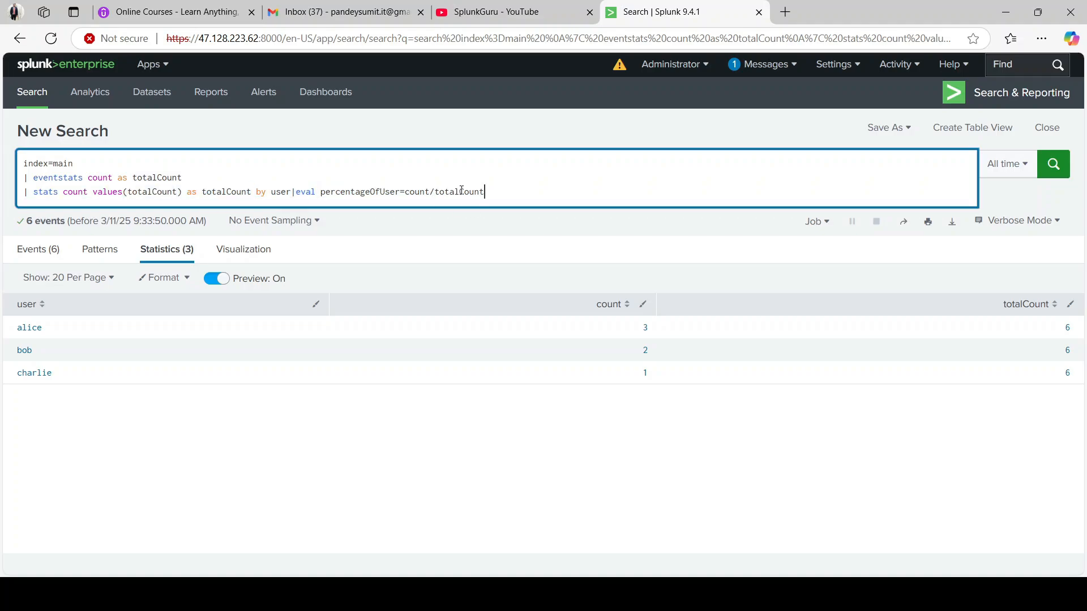
Multiply count by 100 in the percentageOfUser expression and run the search.
{"action": "left_click", "coordinate": [431, 192]}
{"action": "type", "text": "*100"}
{"action": "key", "text": "Return"}
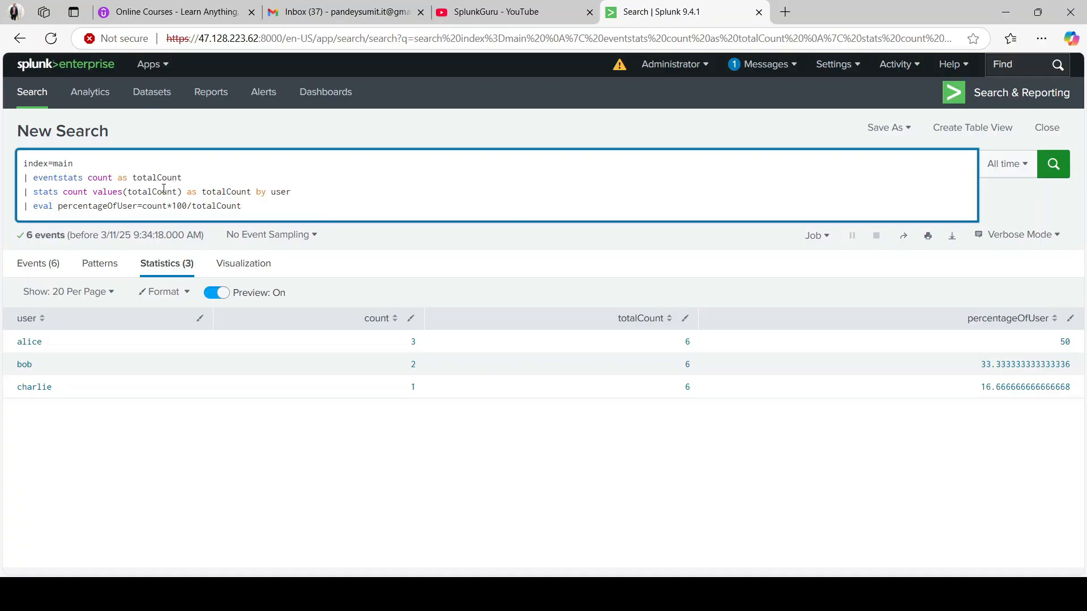
{"action": "double_click", "coordinate": [145, 177]}
{"action": "left_click", "coordinate": [253, 205]}
{"action": "left_click", "coordinate": [801, 595]}
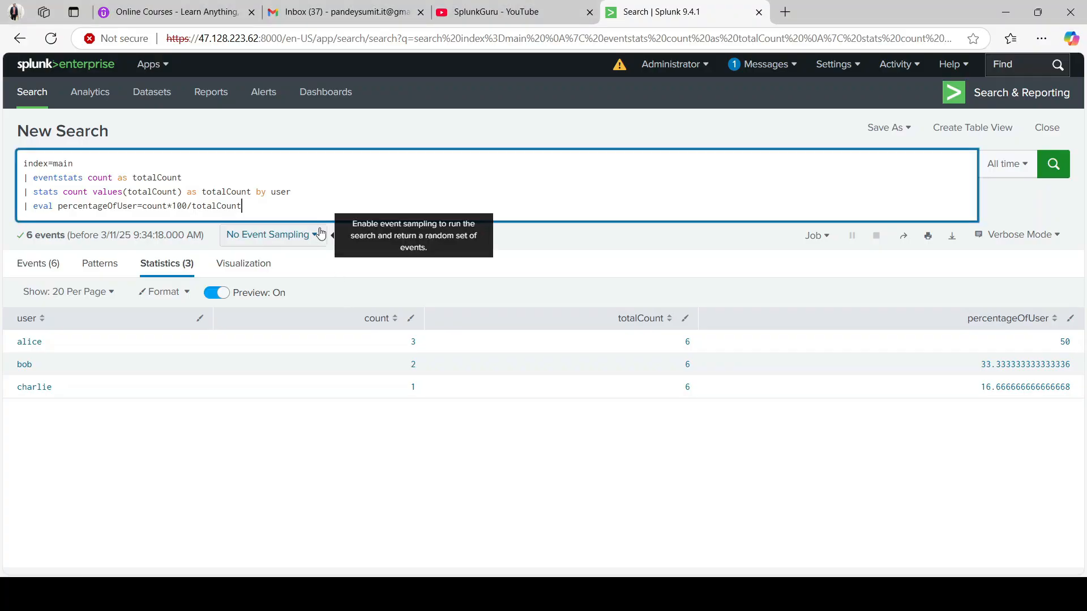
Replace the whole query with index=main and run the search.
{"action": "key", "text": "ctrl+a"}
{"action": "type", "text": "index=main"}
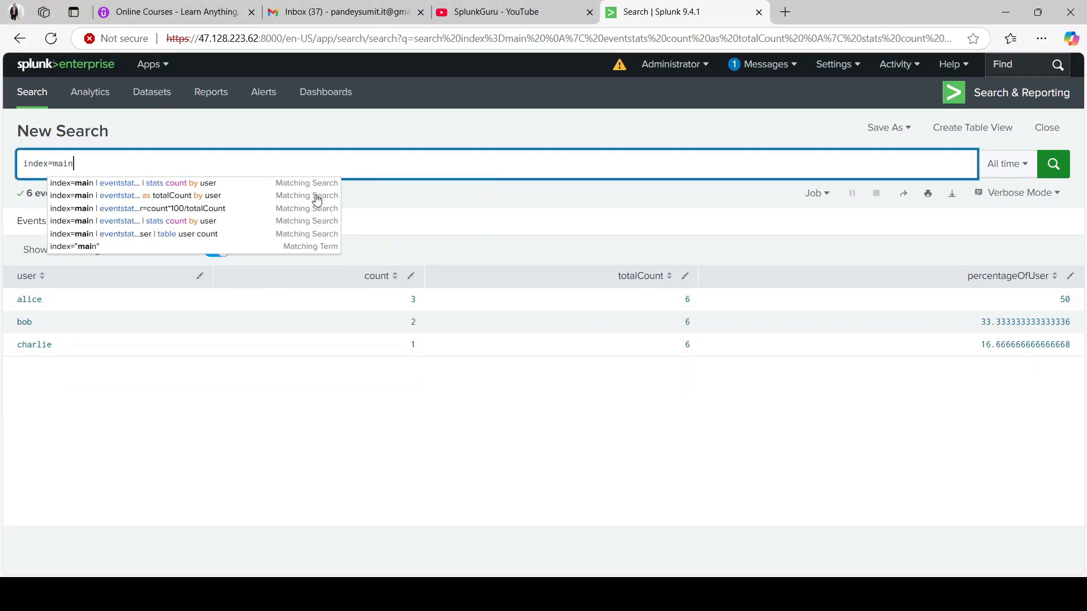
{"action": "key", "text": "Return"}
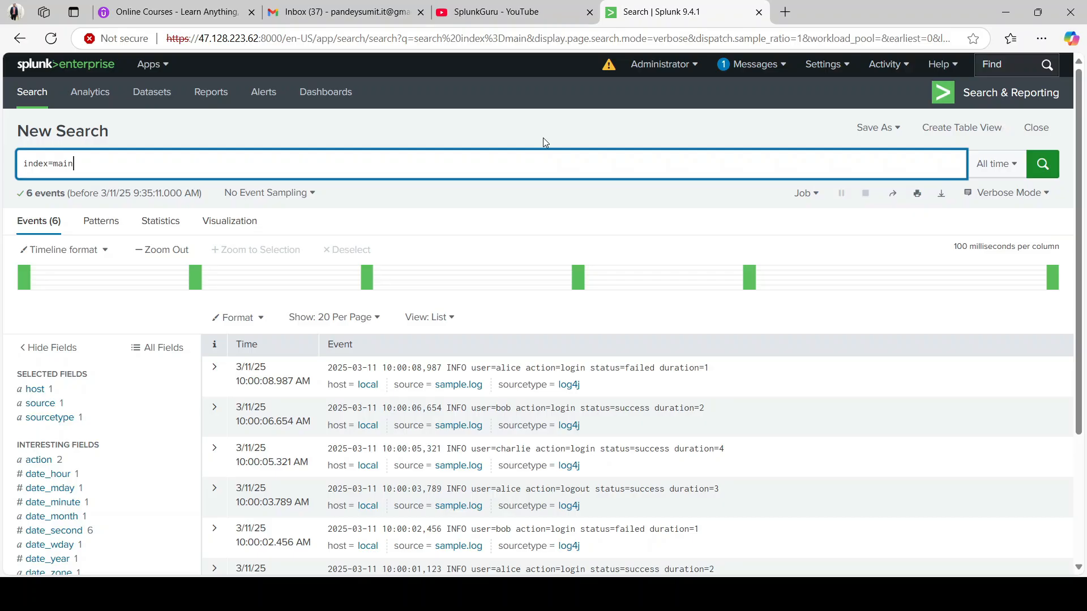
{"action": "key", "text": "alt+Tab"}
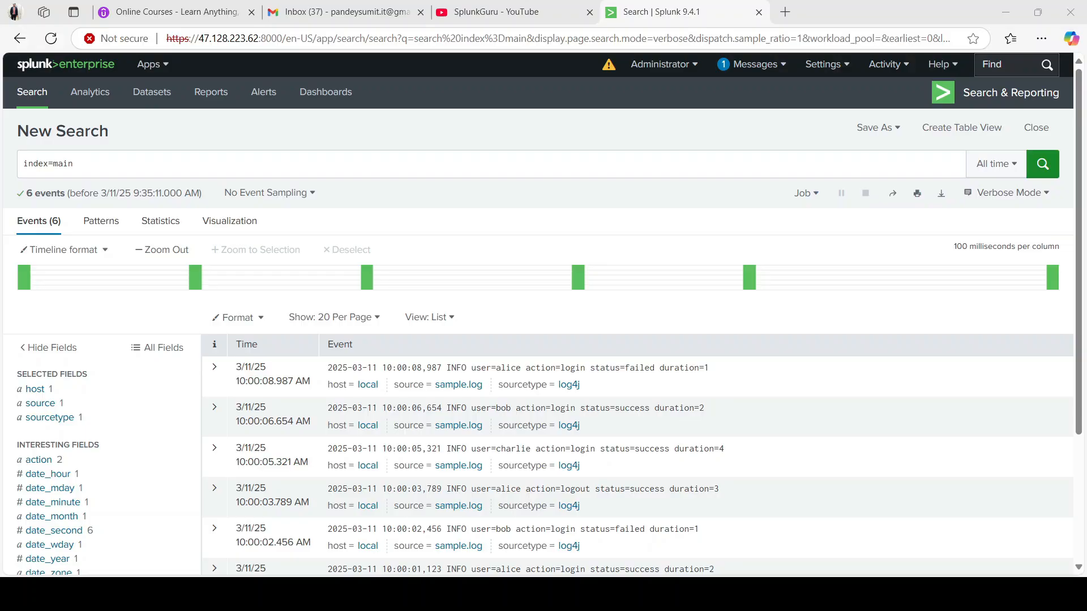
{"action": "left_click", "coordinate": [364, 165]}
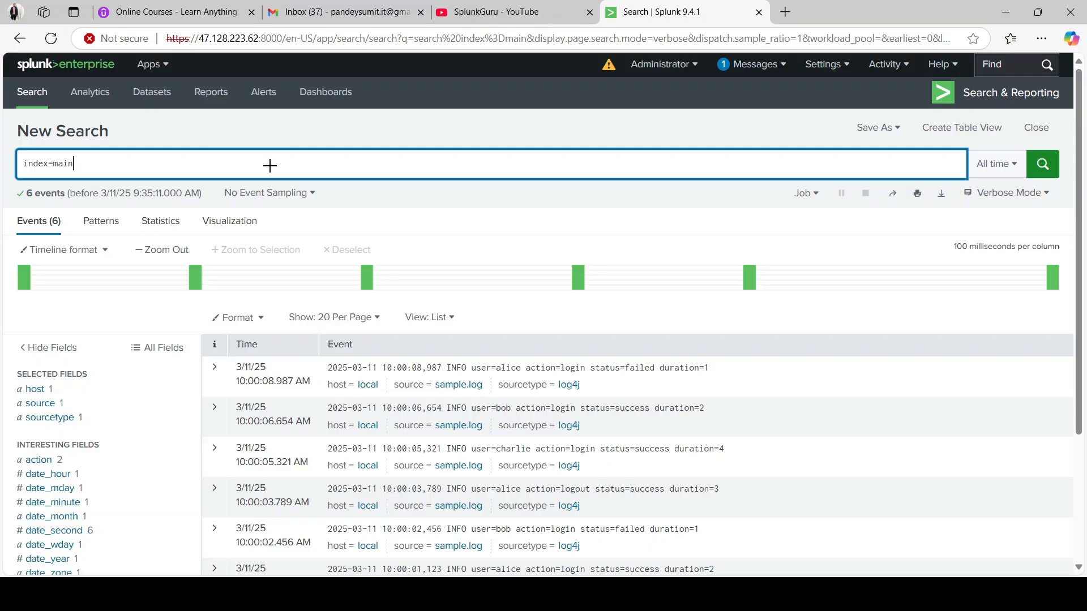
{"action": "key", "text": "alt+Tab"}
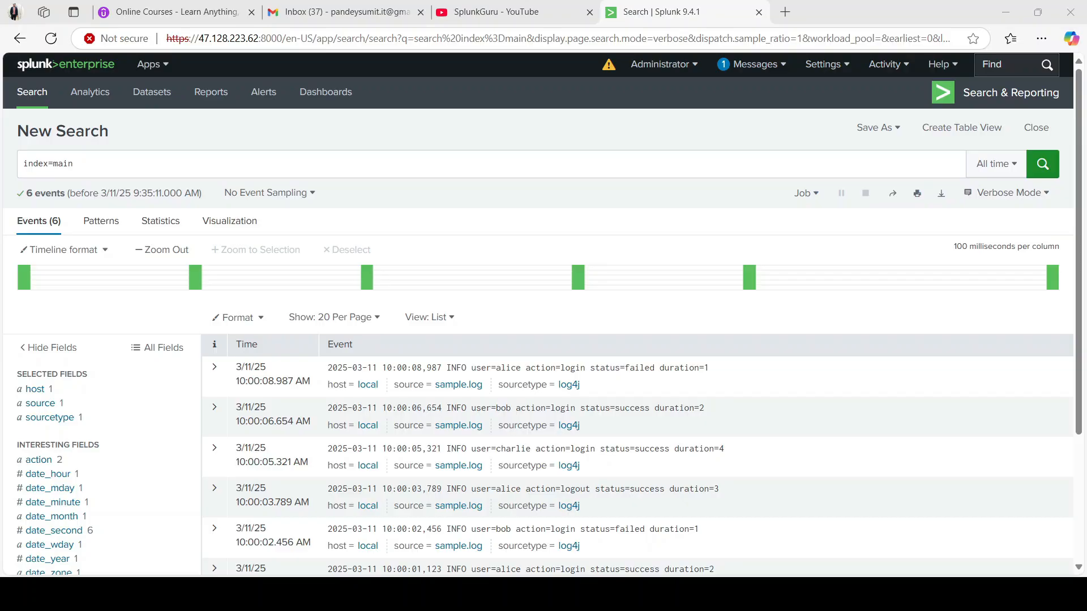
{"action": "key", "text": "alt+Tab"}
Append a streamstats count by user command to the index=main query and run the search.
{"action": "type", "text": "|streat"}
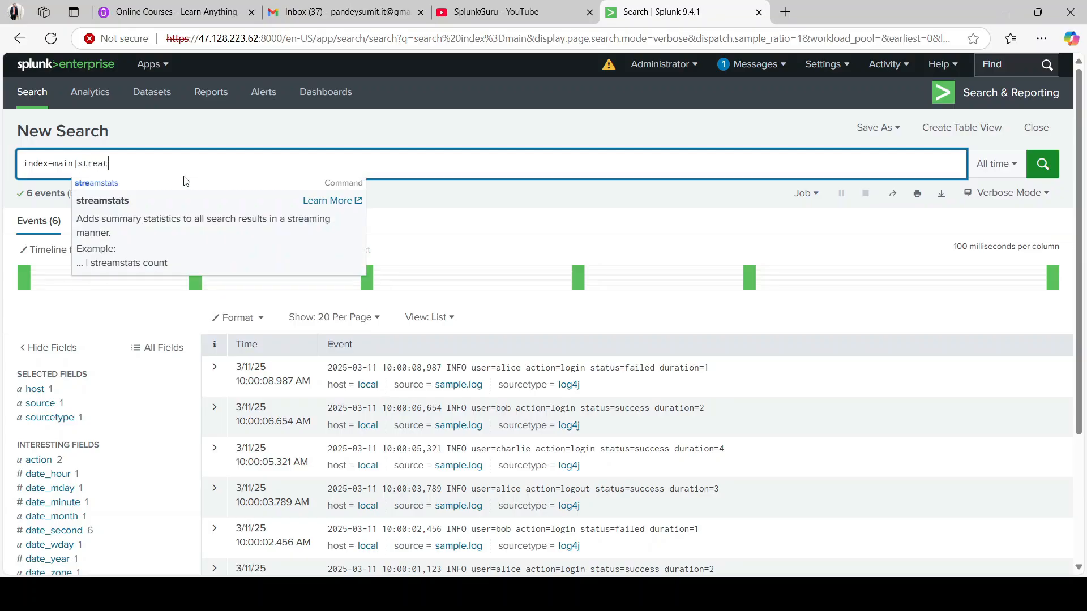
{"action": "left_click", "coordinate": [185, 176]}
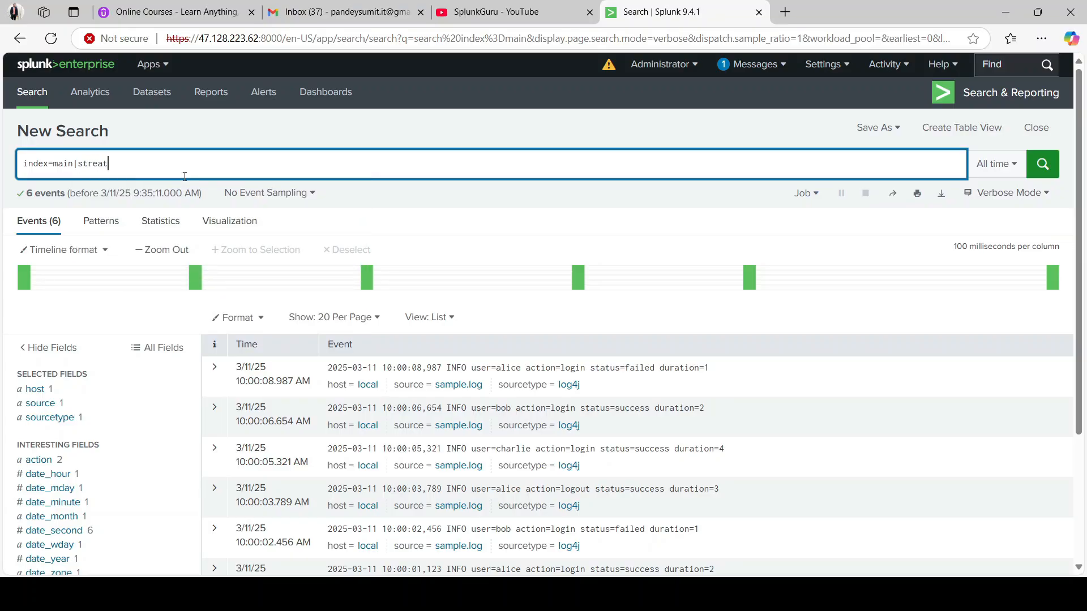
{"action": "key", "text": "BackSpace"}
{"action": "type", "text": "m"}
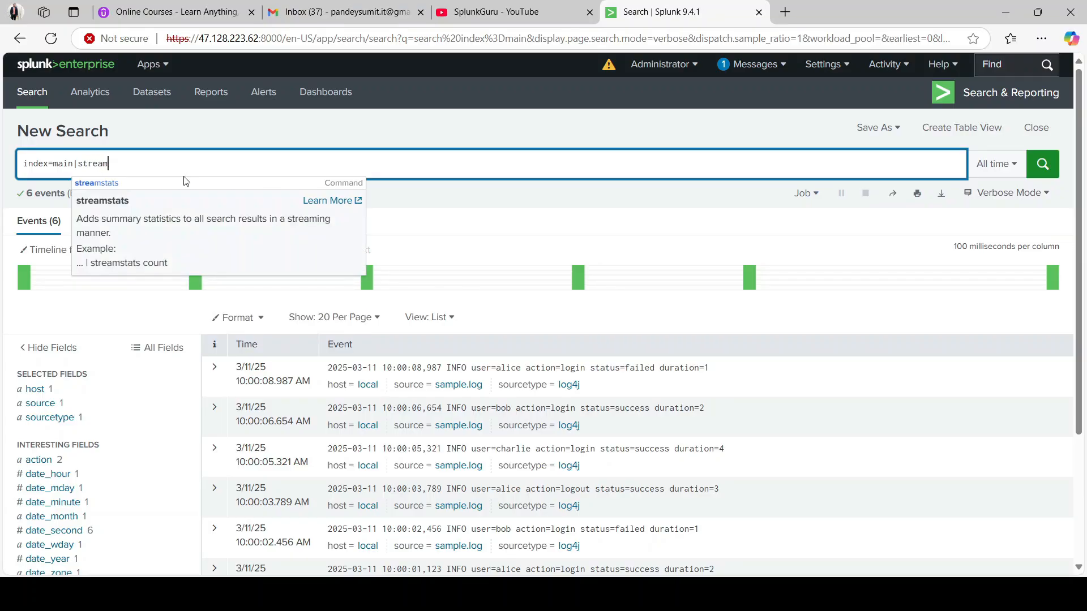
{"action": "type", "text": "stats count by "}
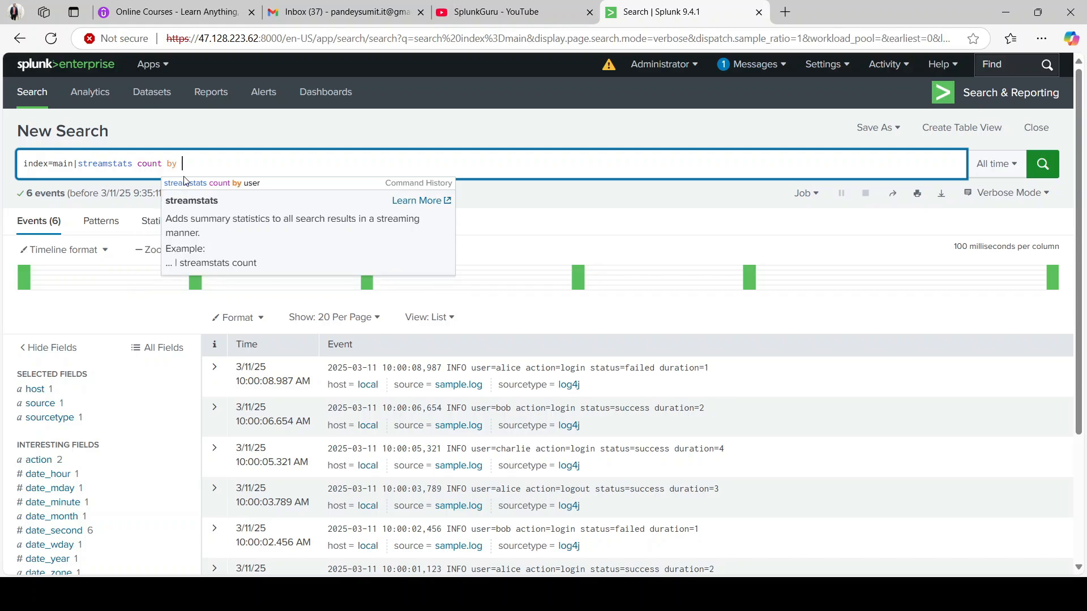
{"action": "type", "text": "user"}
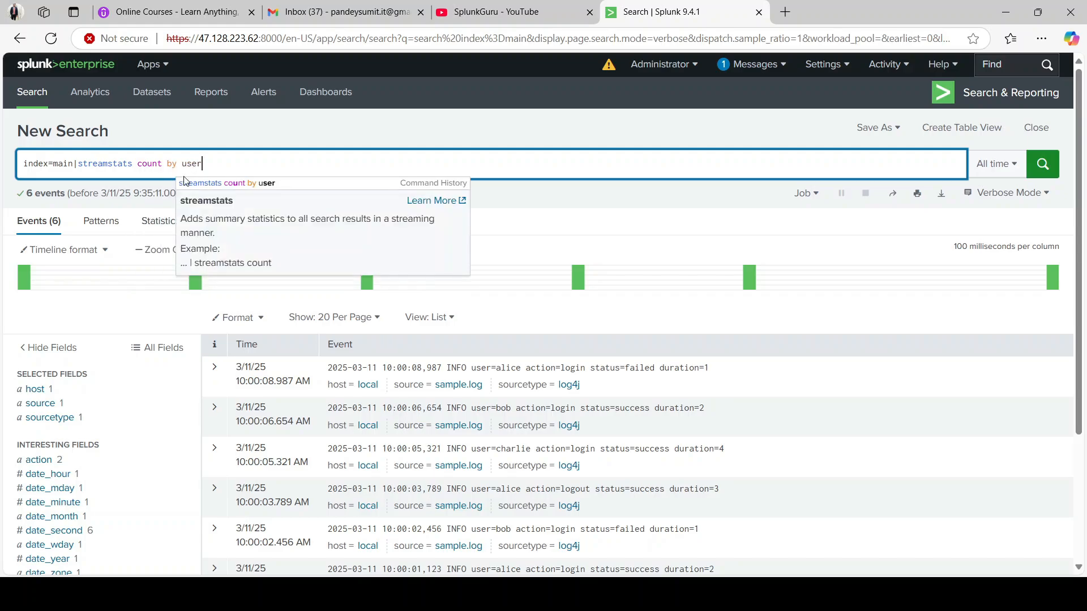
{"action": "key", "text": "Return"}
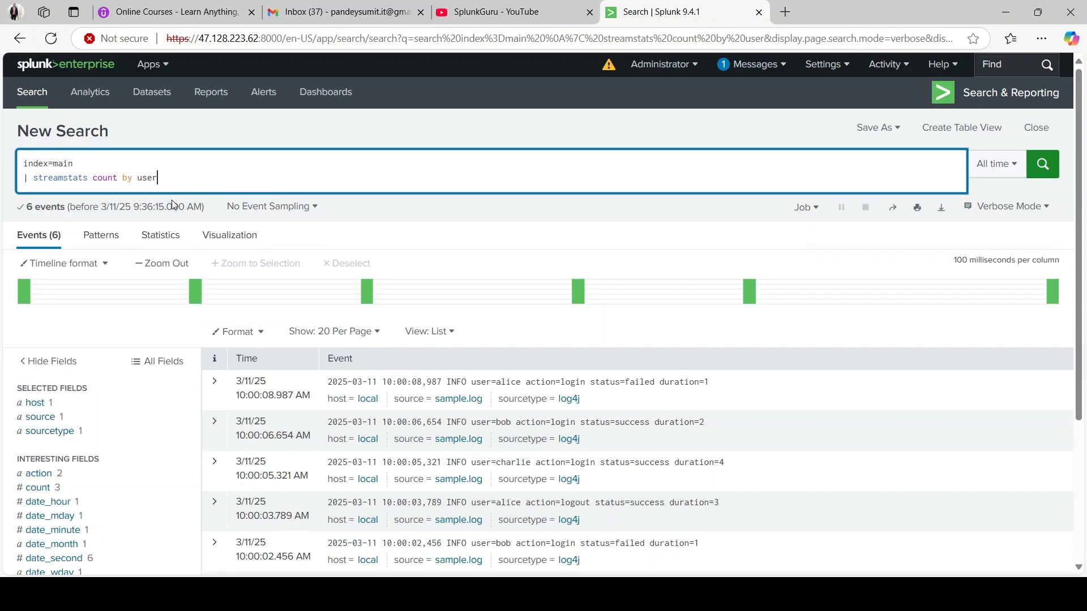
Append a table command listing user and count, and run the search.
{"action": "type", "text": "|table "}
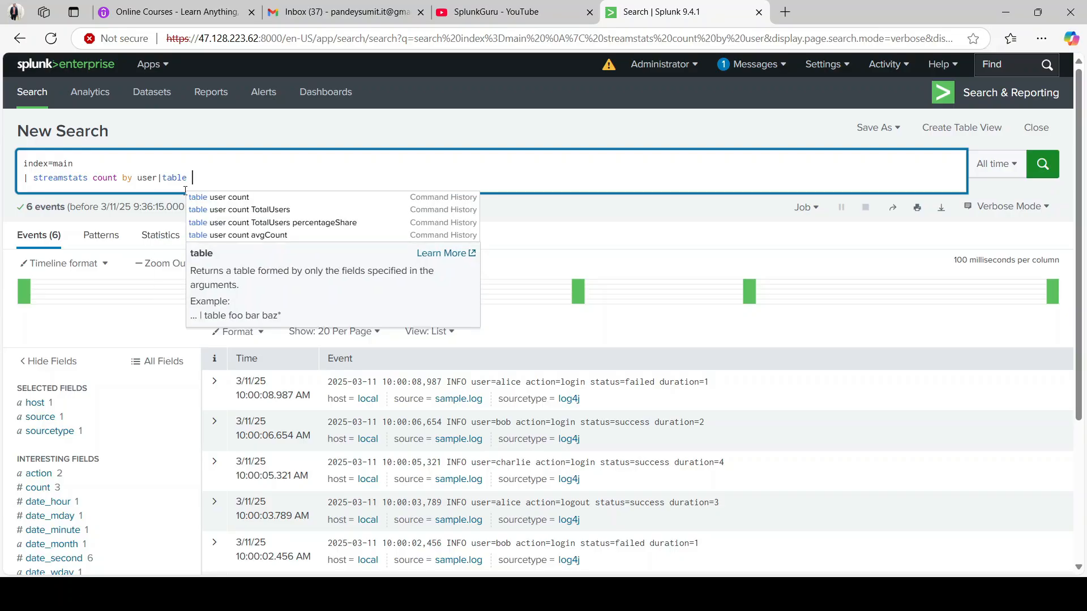
{"action": "type", "text": "user count"}
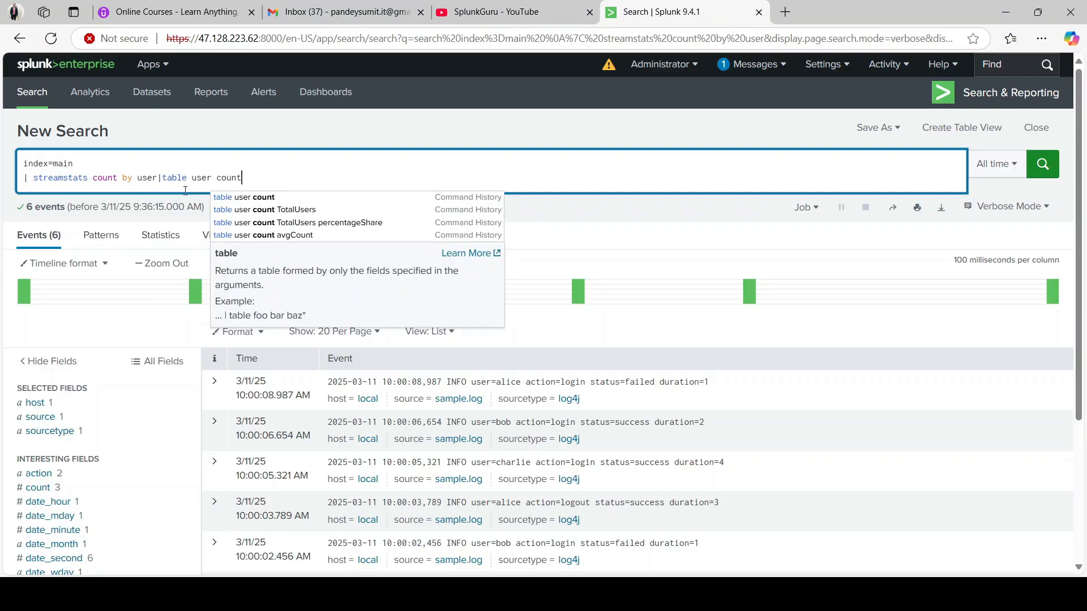
{"action": "key", "text": "Return"}
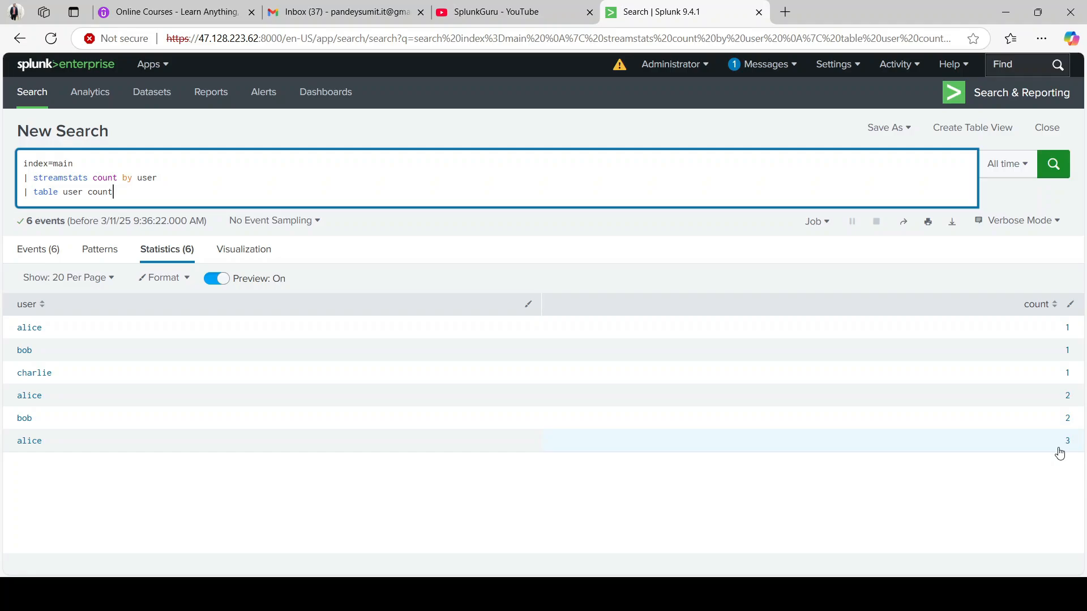
{"action": "key", "text": "alt+Tab"}
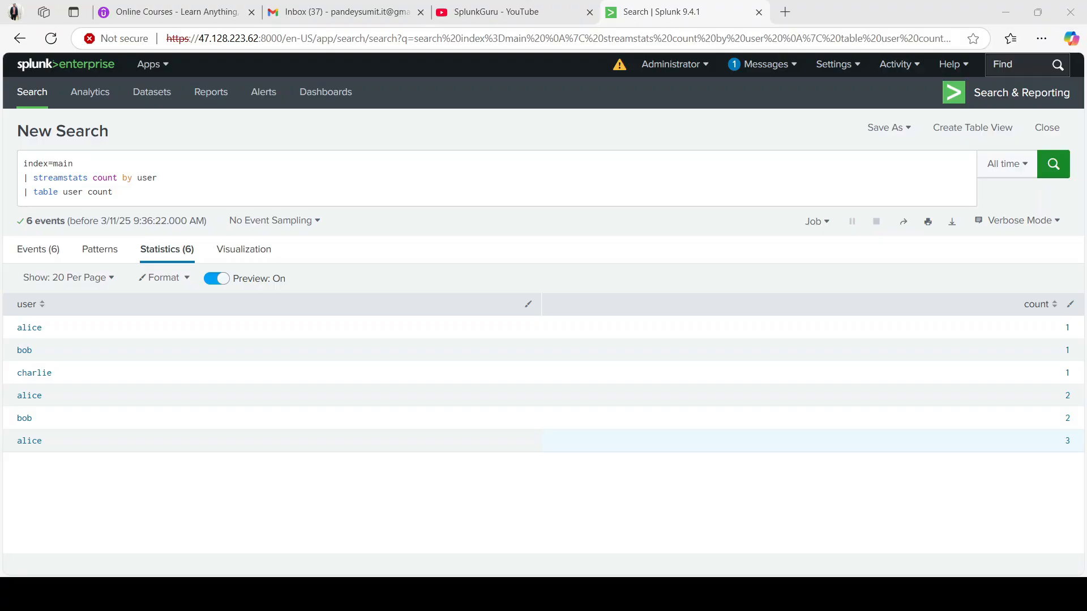
{"action": "key", "text": "alt+Tab"}
{"action": "key", "text": "alt+Tab"}
{"action": "key", "text": "alt+Tab"}
Append eventstats count as totalUserCount by user on its own line after the table command and run the search.
{"action": "type", "text": "|"}
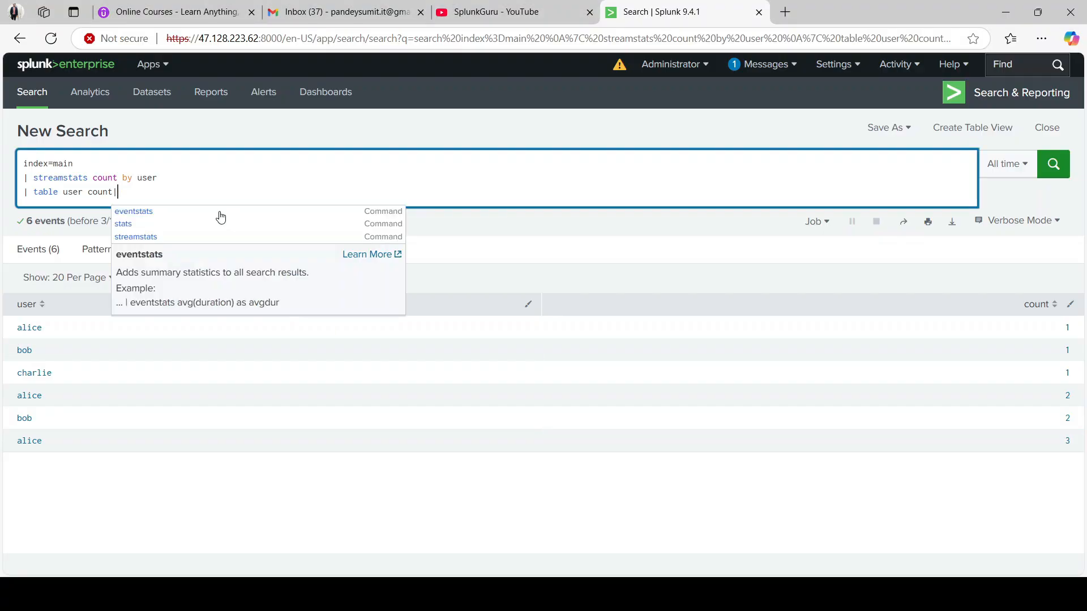
{"action": "type", "text": "eventstats count"}
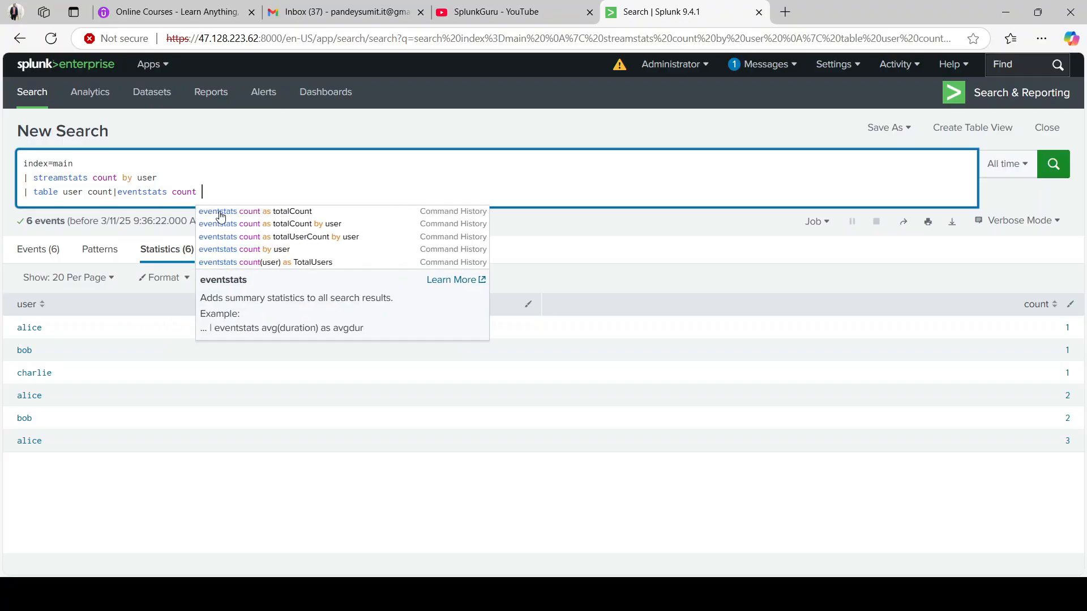
{"action": "key", "text": "alt+Tab"}
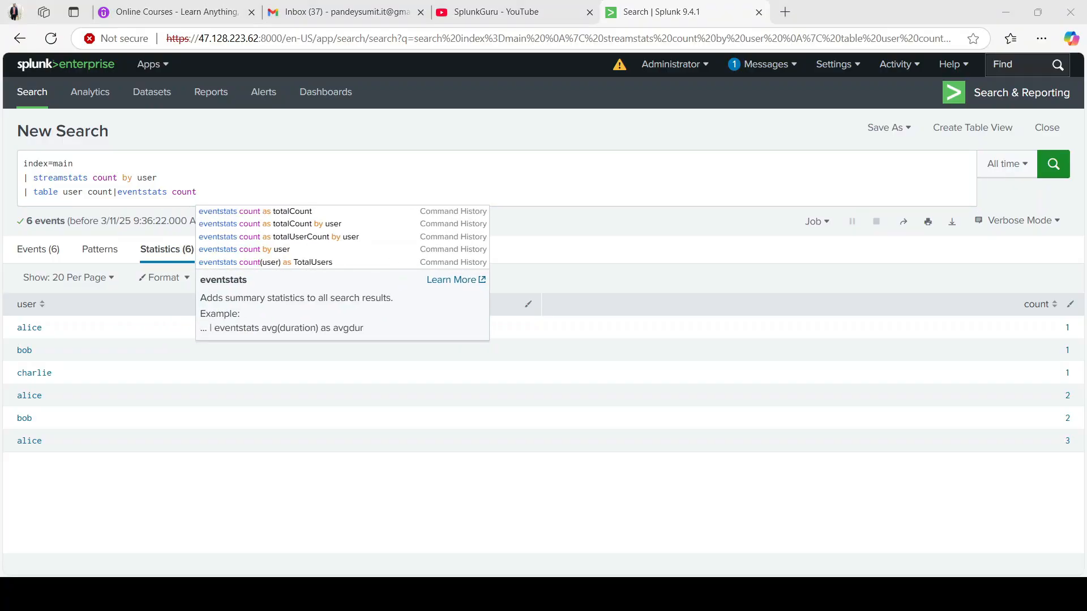
{"action": "key", "text": "alt+Tab"}
{"action": "type", "text": "as "}
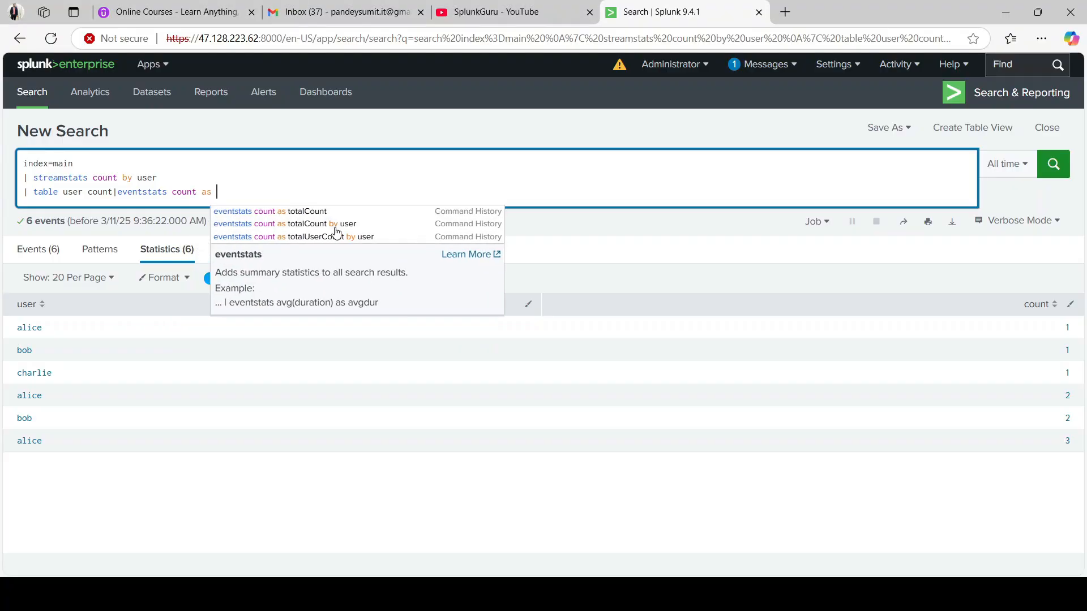
{"action": "type", "text": "totalUs"}
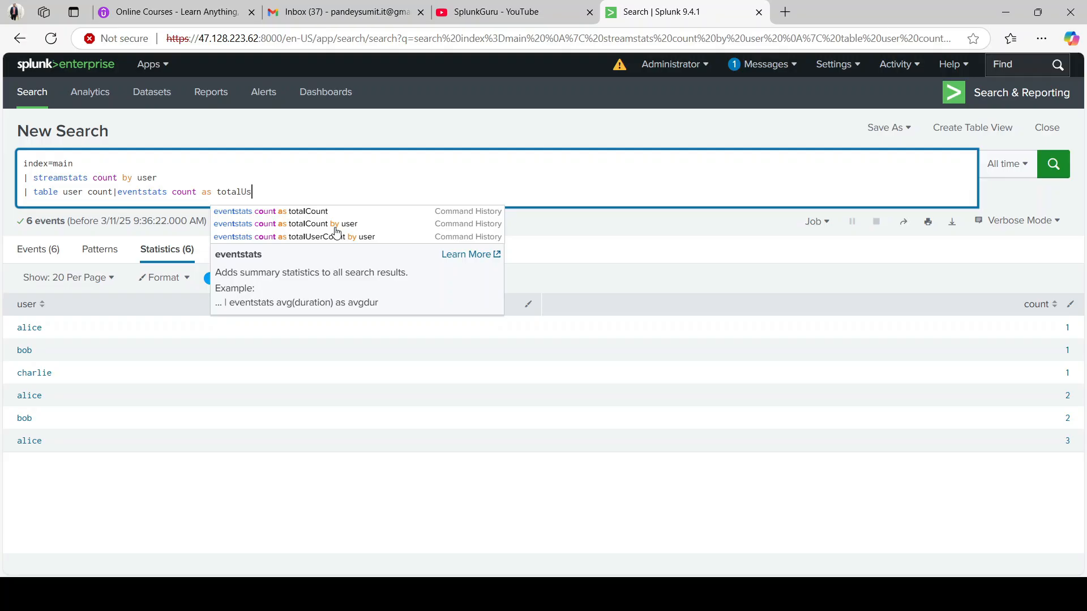
{"action": "type", "text": "erCoun"}
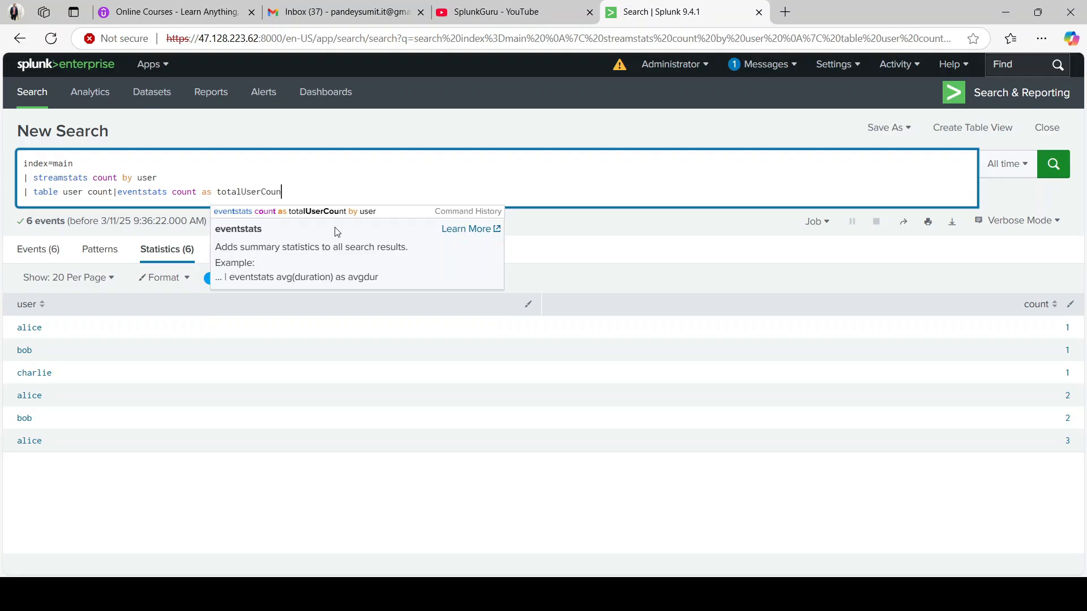
{"action": "type", "text": "t by user"}
{"action": "key", "text": "ctrl+backslash"}
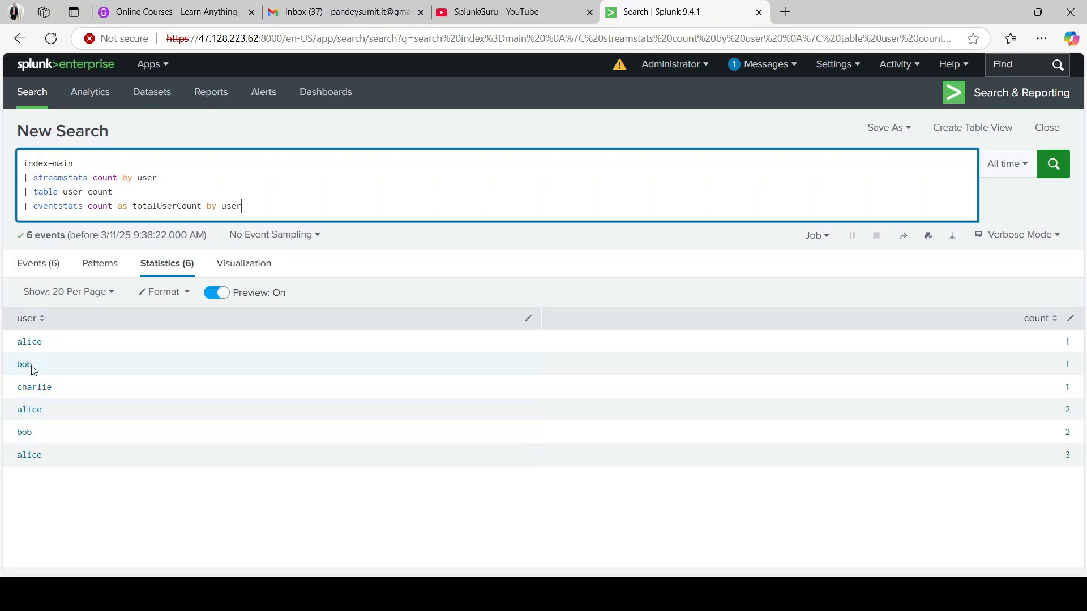
{"action": "key", "text": "Return"}
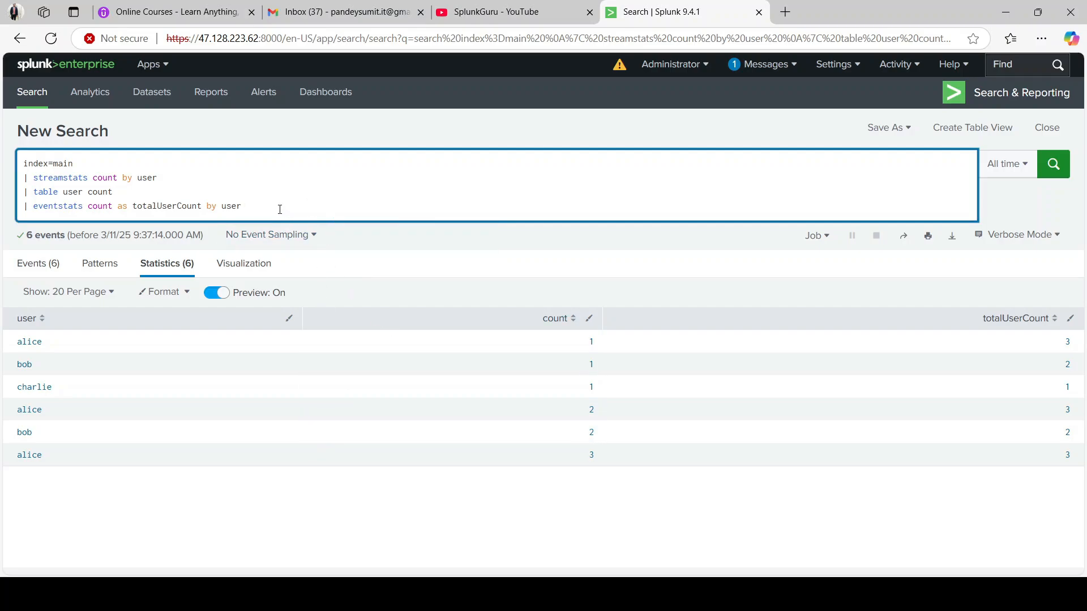
{"action": "type", "text": "|stream"}
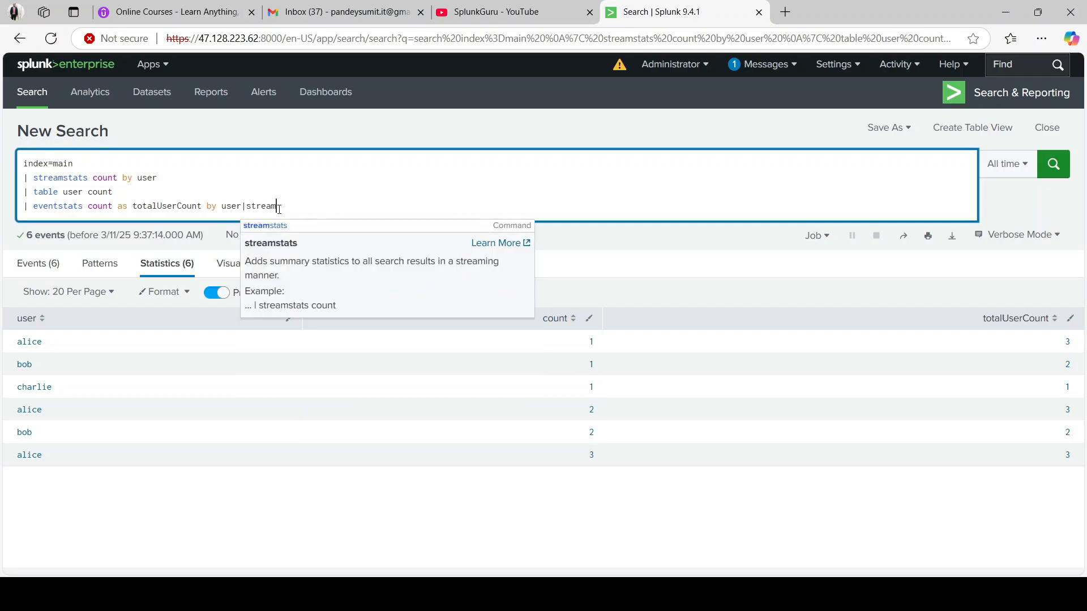
{"action": "type", "text": "stats avh"}
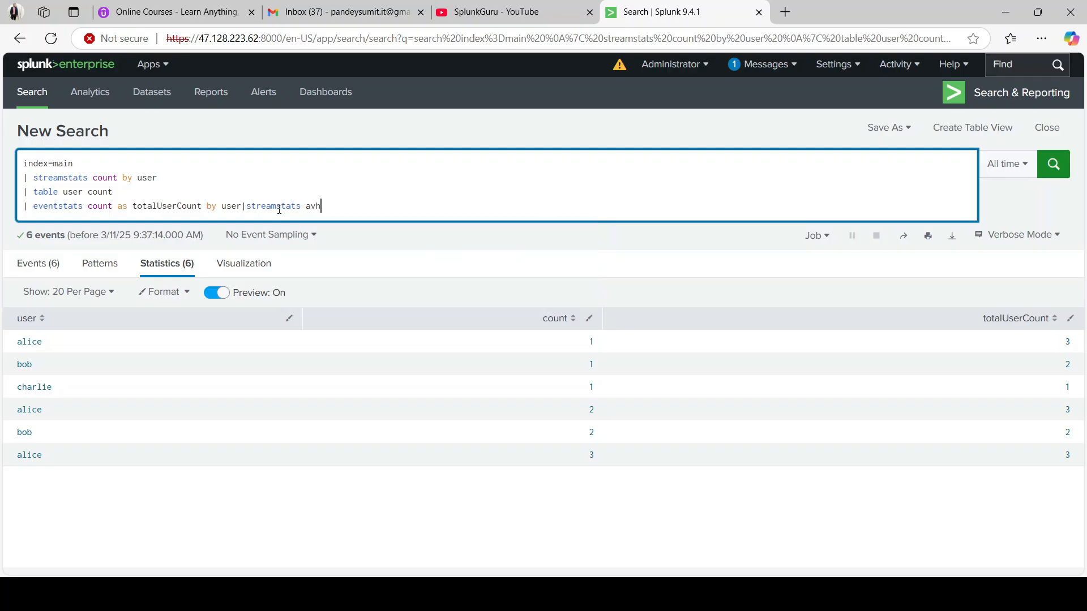
{"action": "key", "text": "BackSpace"}
{"action": "type", "text": "g"}
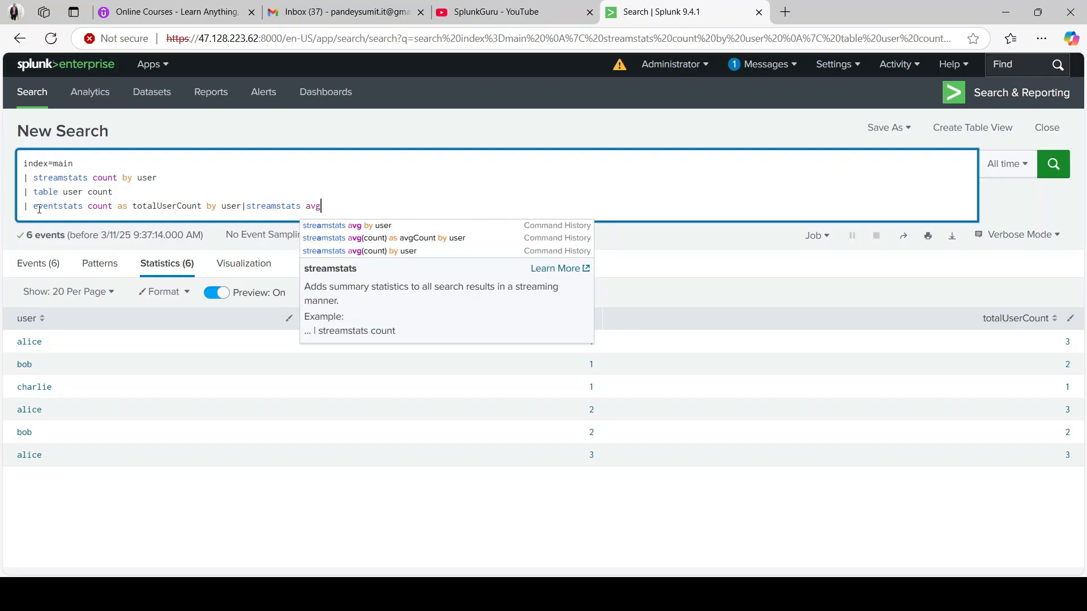
{"action": "left_click_drag", "start_coordinate": [323, 206], "coordinate": [242, 206]}
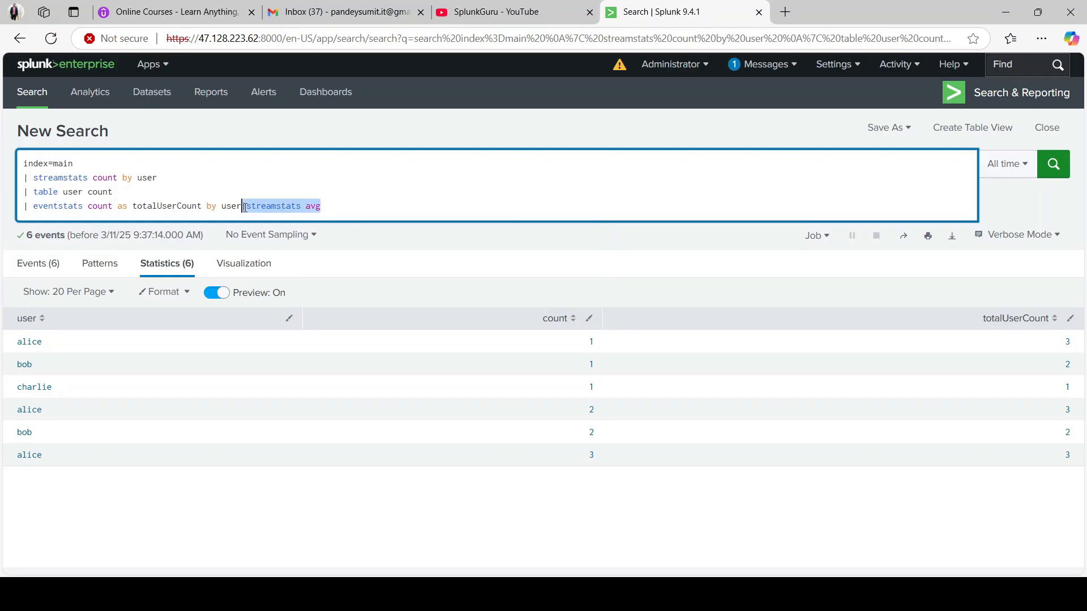
{"action": "key", "text": "BackSpace"}
{"action": "left_click", "coordinate": [275, 212]}
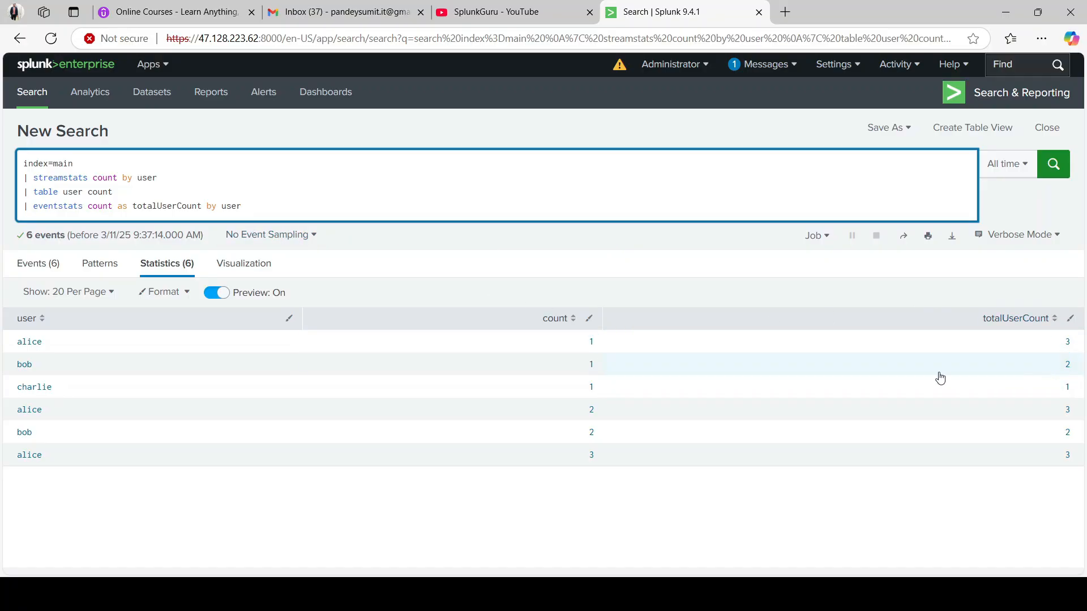
Replace the eventstats command with streamstats avg(count) by user and run the search.
{"action": "left_click", "coordinate": [35, 206]}
{"action": "key", "text": "shift+End"}
{"action": "type", "text": "stream a"}
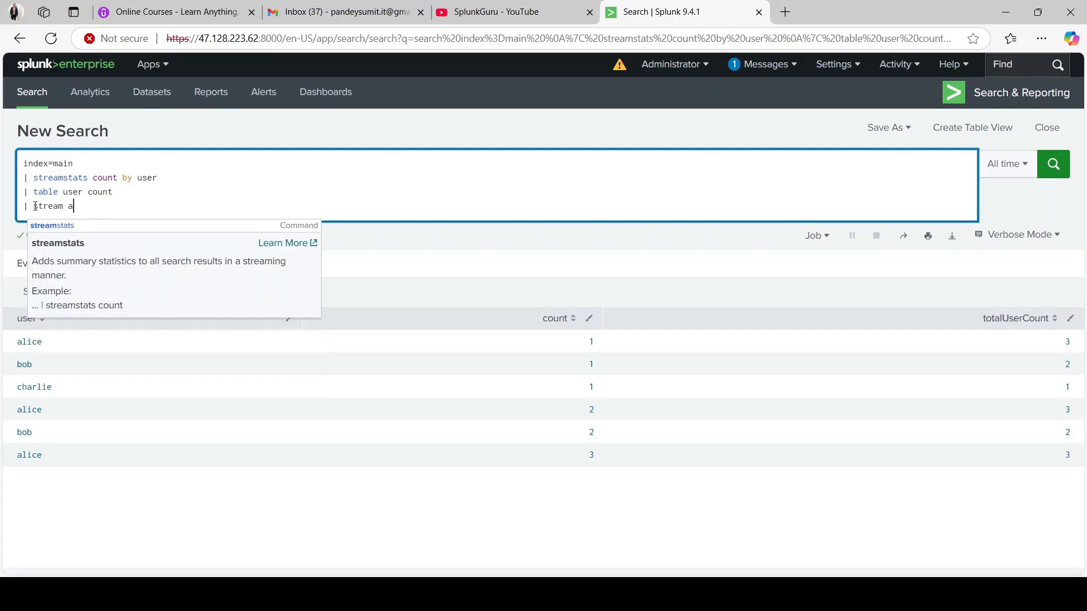
{"action": "type", "text": "vg"}
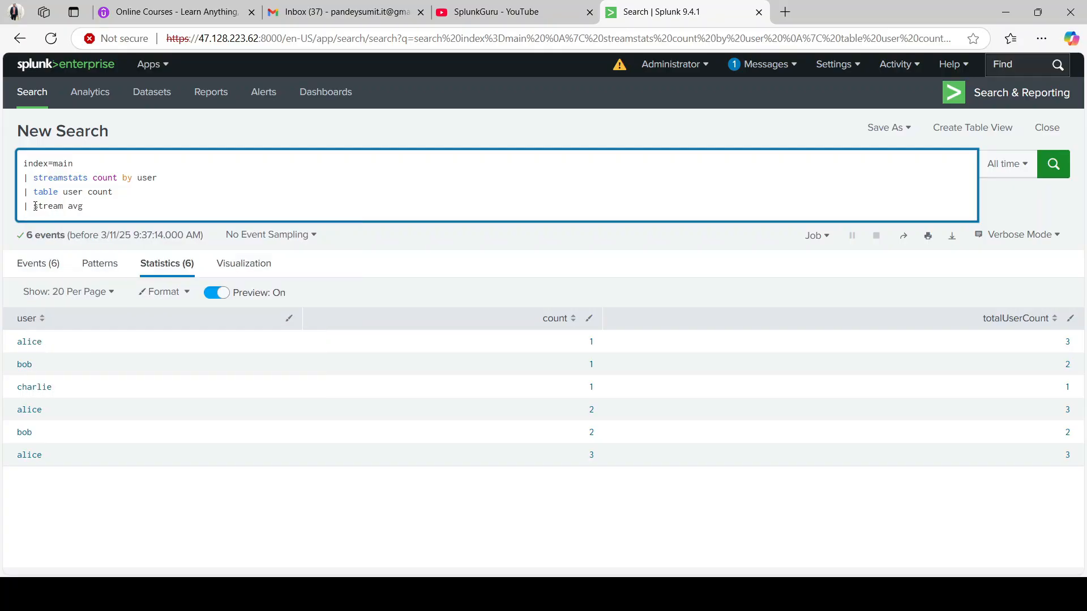
{"action": "type", "text": "(count) by user"}
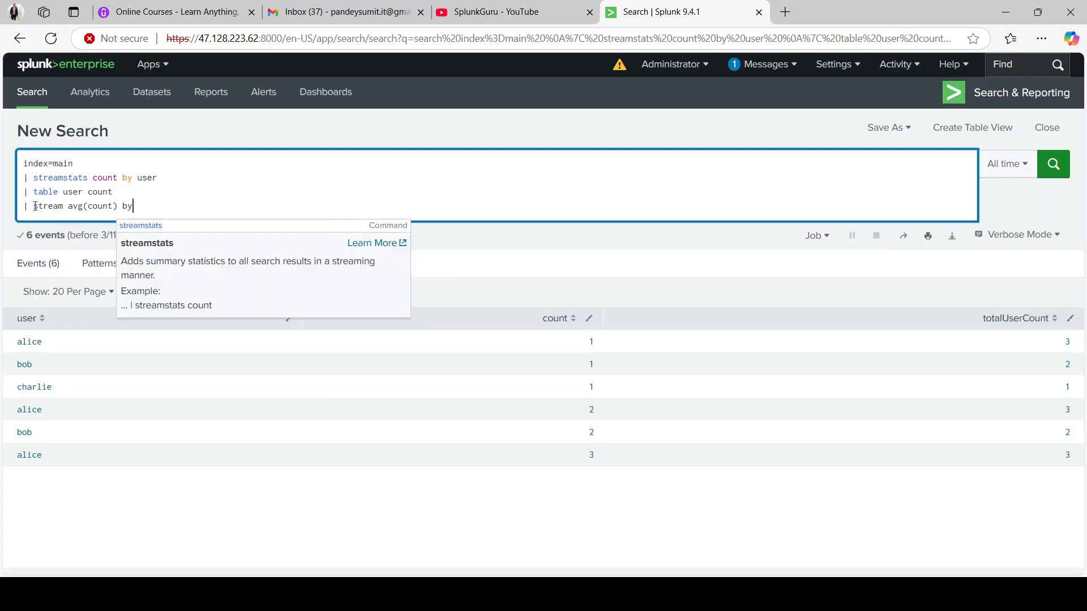
{"action": "left_click", "coordinate": [64, 206]}
{"action": "type", "text": "stats"}
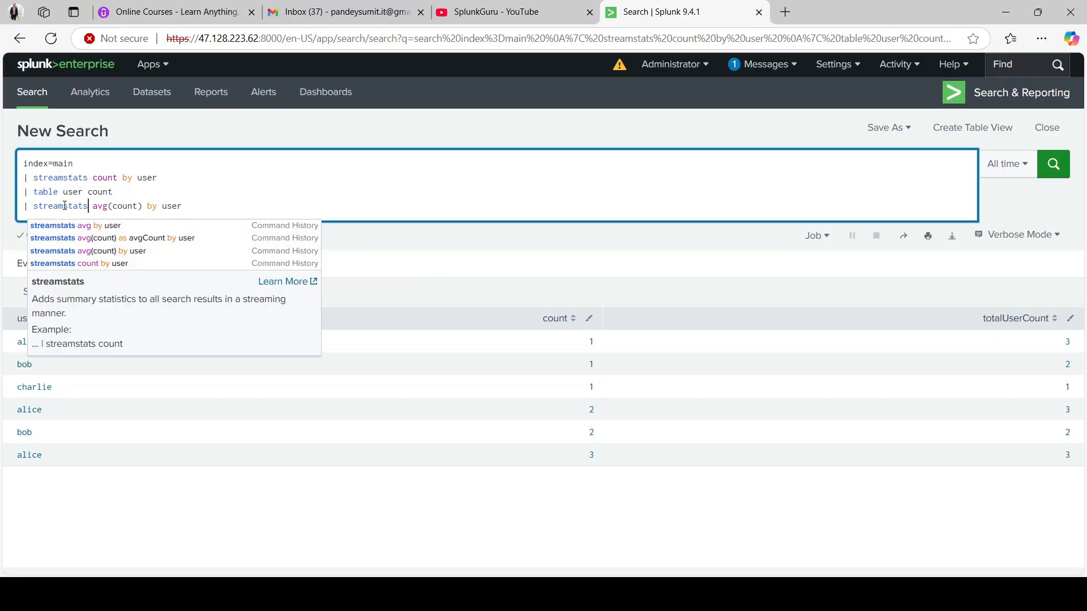
{"action": "key", "text": "Return"}
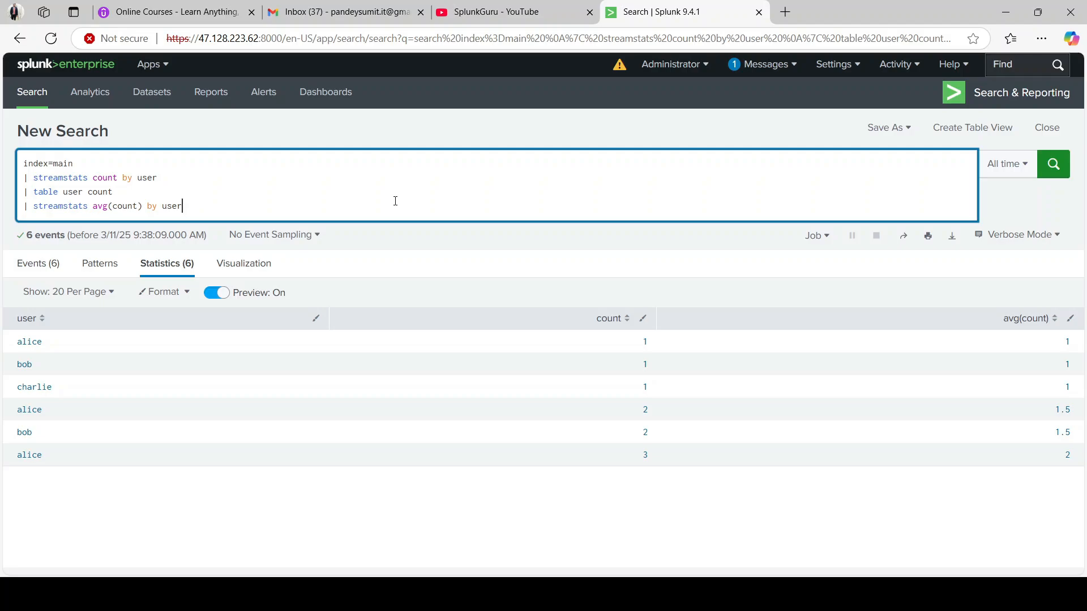
{"action": "key", "text": "alt+Tab"}
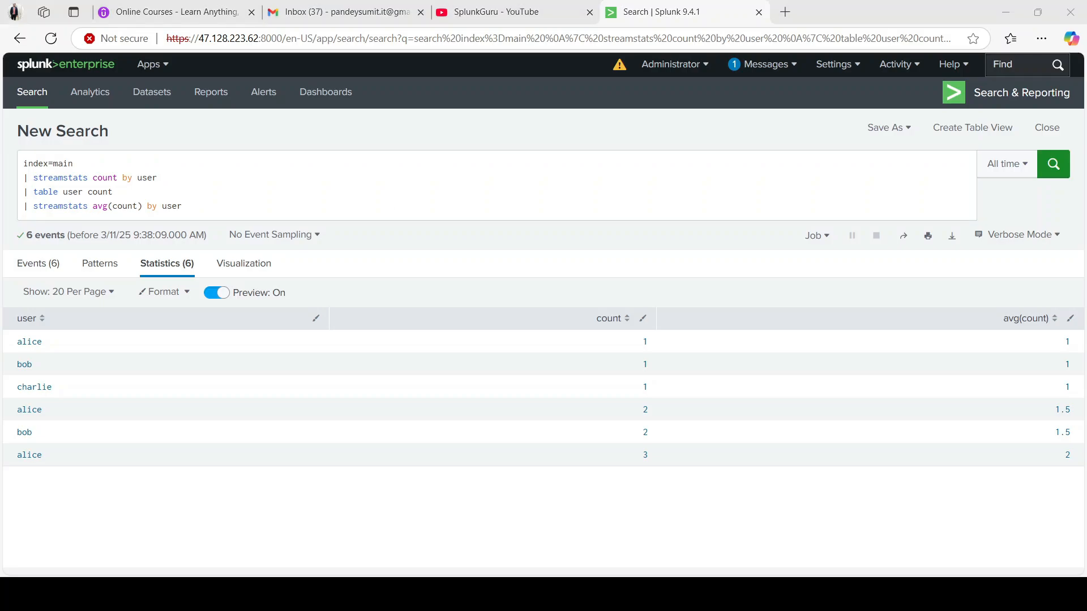
{"action": "key", "text": "alt+Tab"}
{"action": "left_click", "coordinate": [429, 197]}
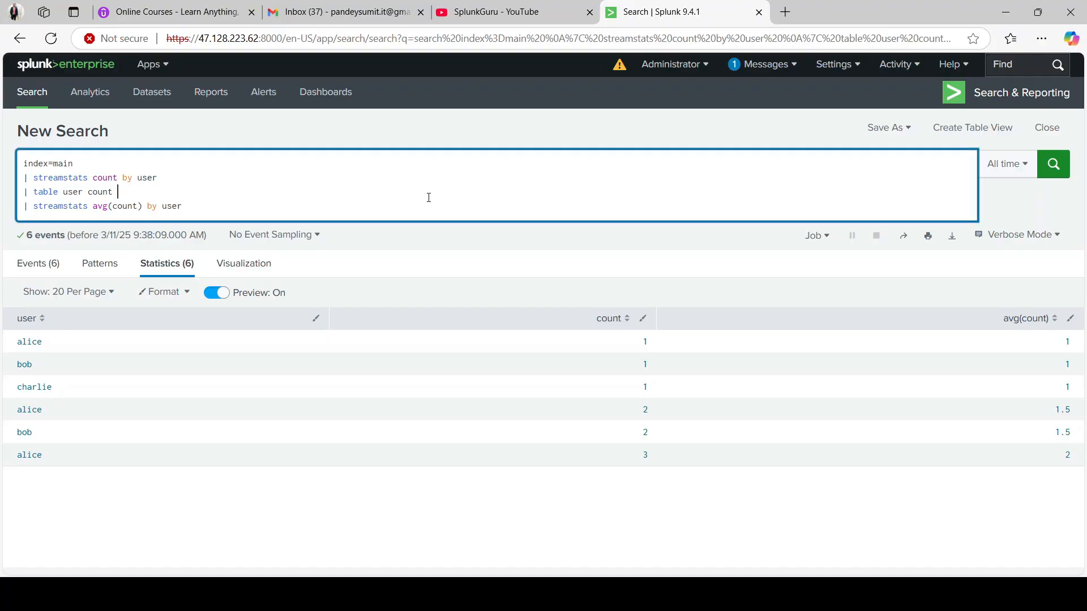